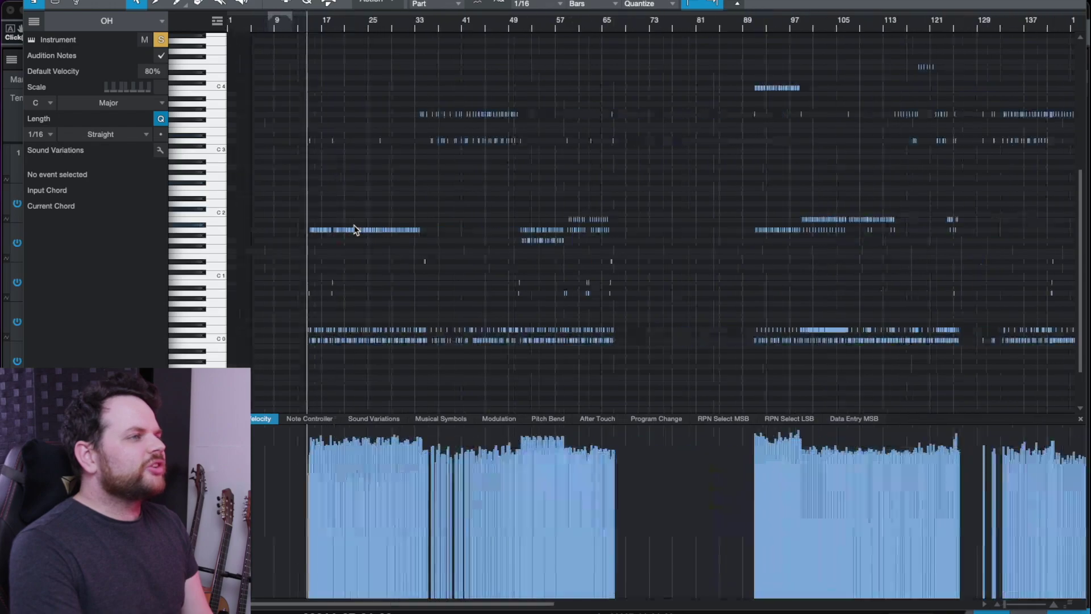
- Select all notes in the drum part and view their Humanize velocity and note start ranges without applying them
left_click_drag(728, 370, 230, 35)
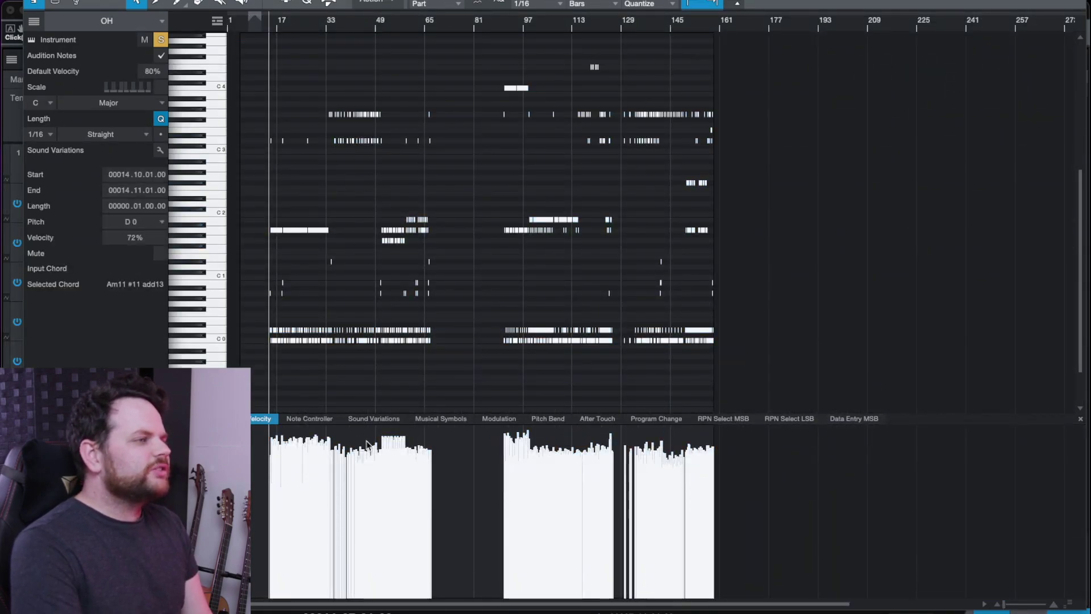
key("e")
key("e")
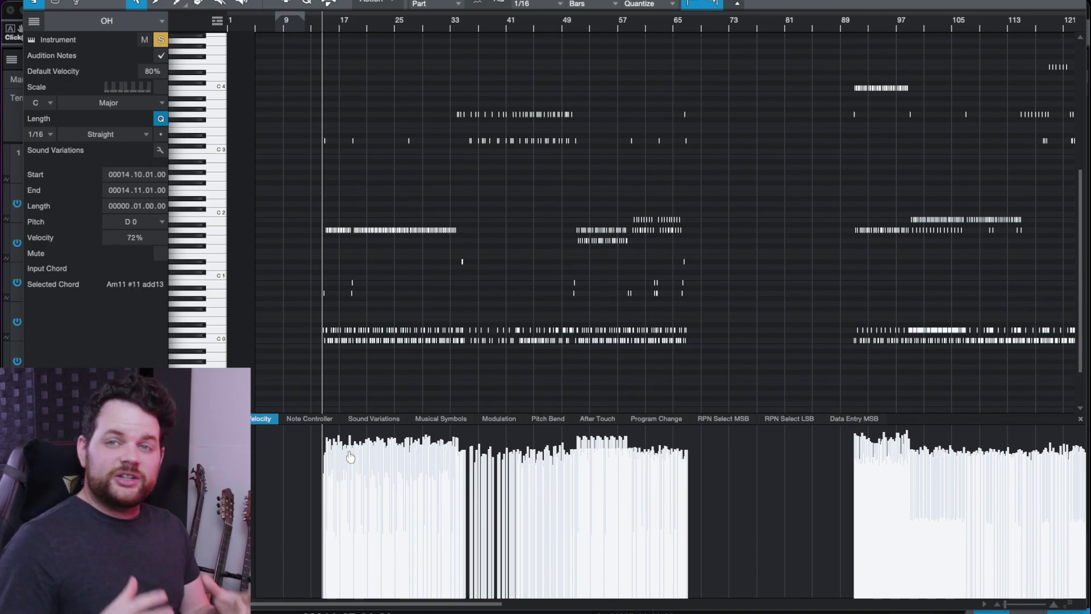
scroll(633, 321, "down", 5)
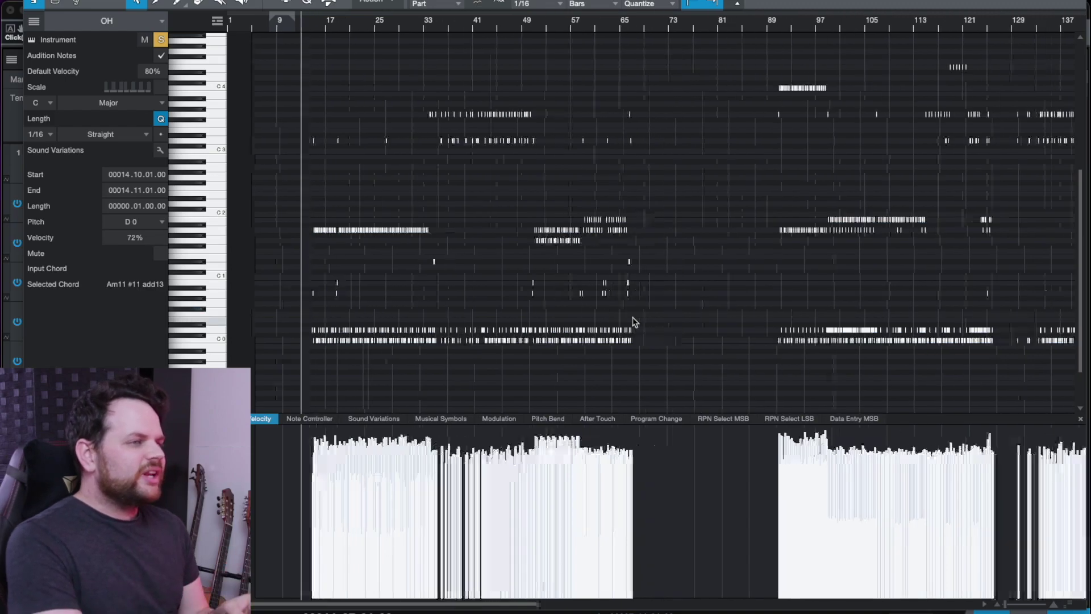
scroll(637, 352, "up", 2)
scroll(599, 386, "down", 5)
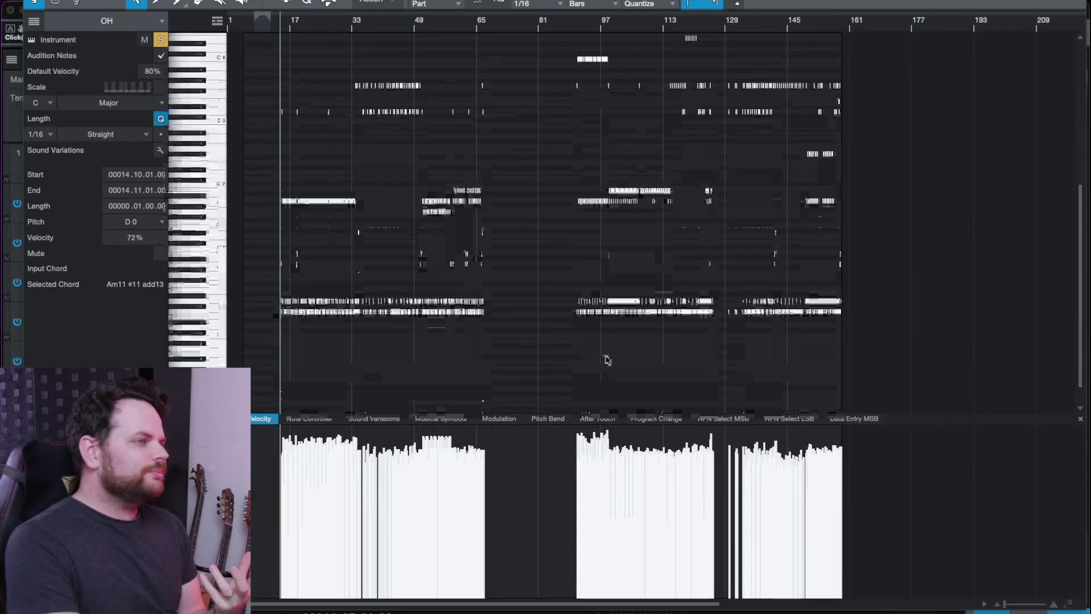
right_click(605, 544)
left_click(625, 442)
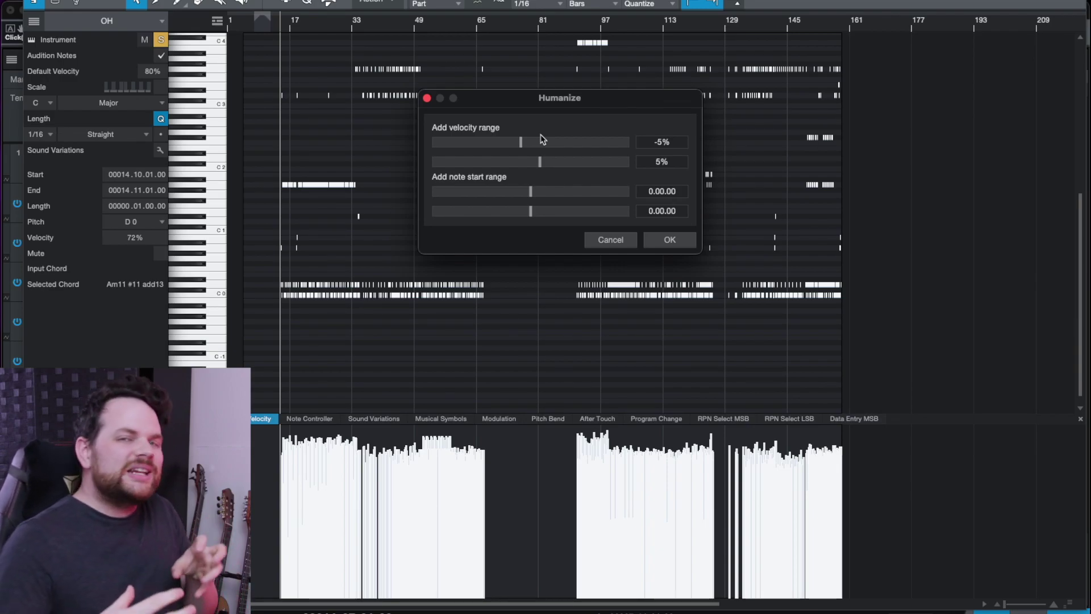
left_click(599, 237)
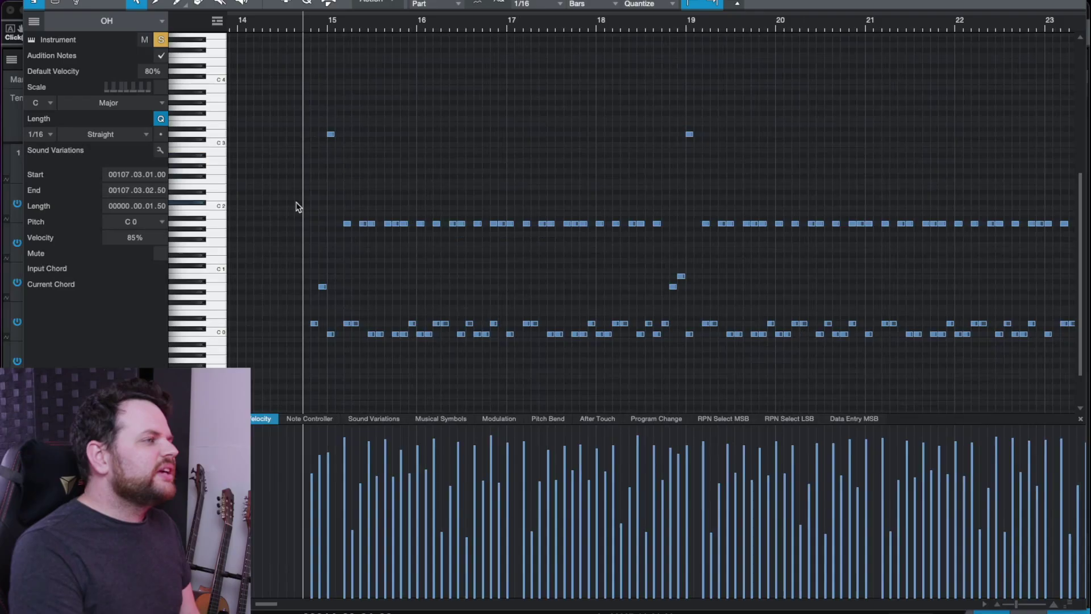
- Select the A 1 notes in bars 15 to 18, examine their alternating velocities, and clear the selection
left_click_drag(296, 206, 679, 236)
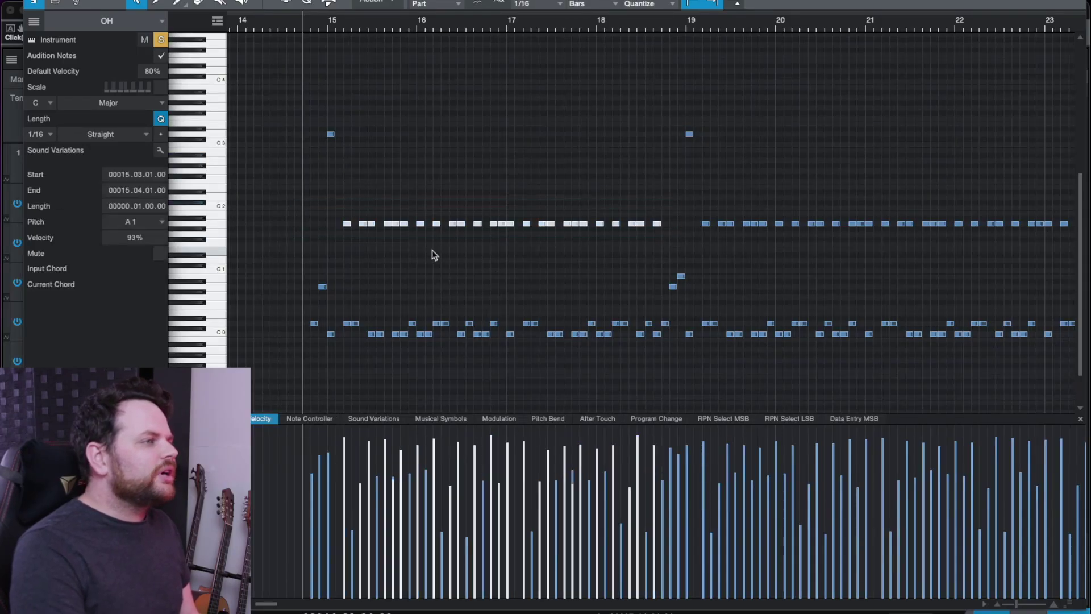
key("z")
scroll(434, 255, "left", 3)
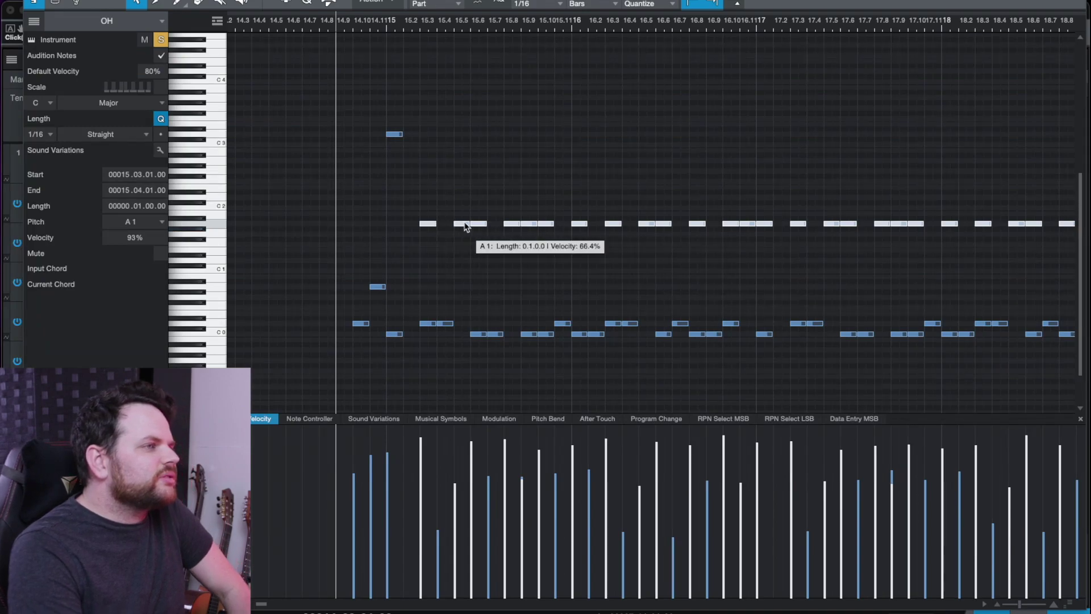
left_click(446, 185)
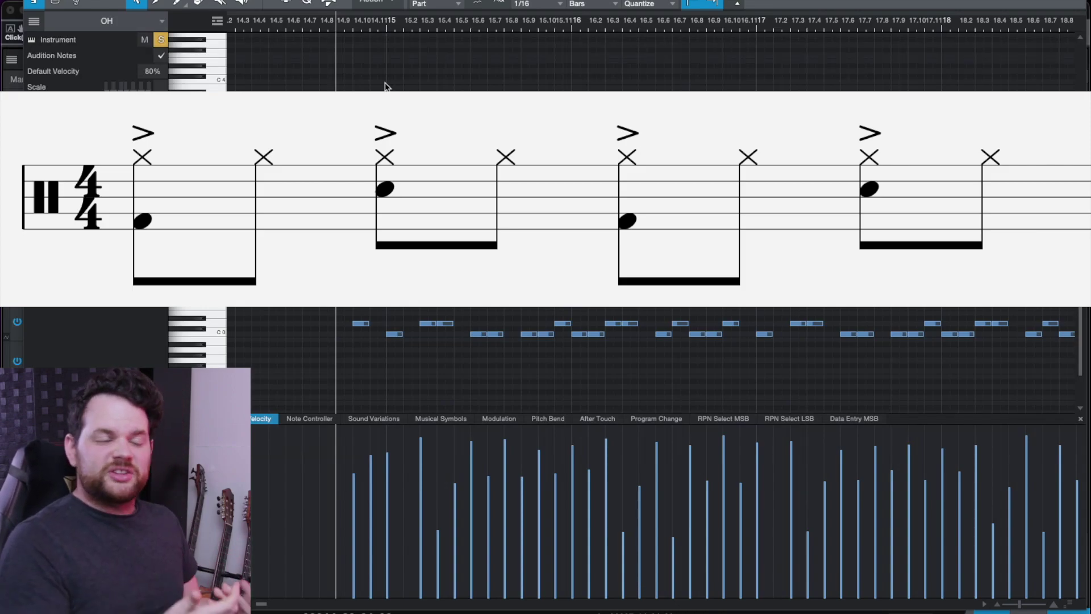
- Select the A 1 notes at 15.3 and 15.5 one after the other to compare their velocities
scroll(377, 170, "down", 2)
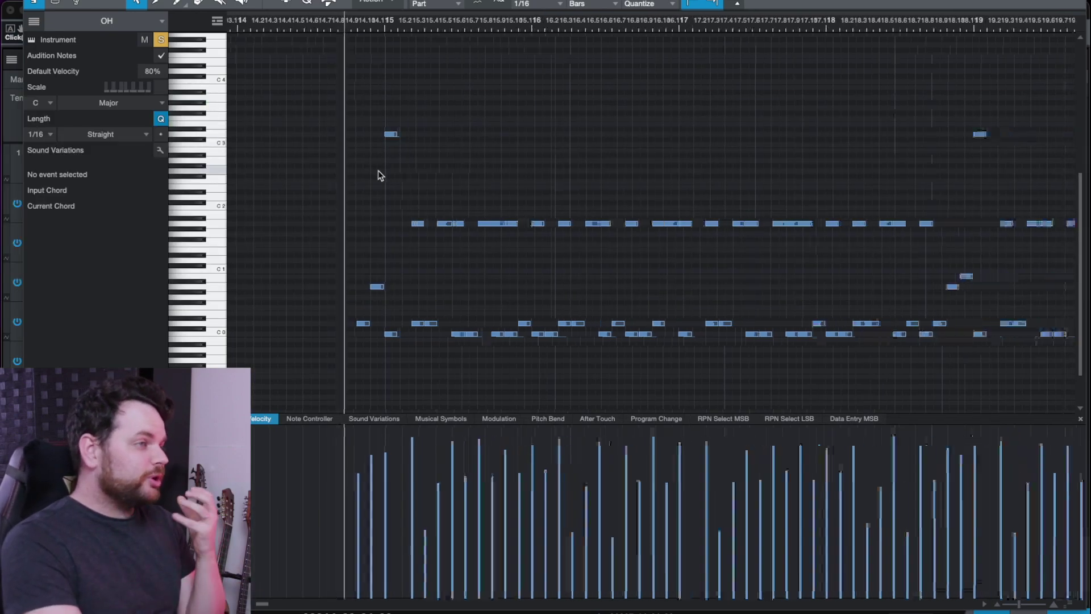
scroll(411, 231, "up", 2)
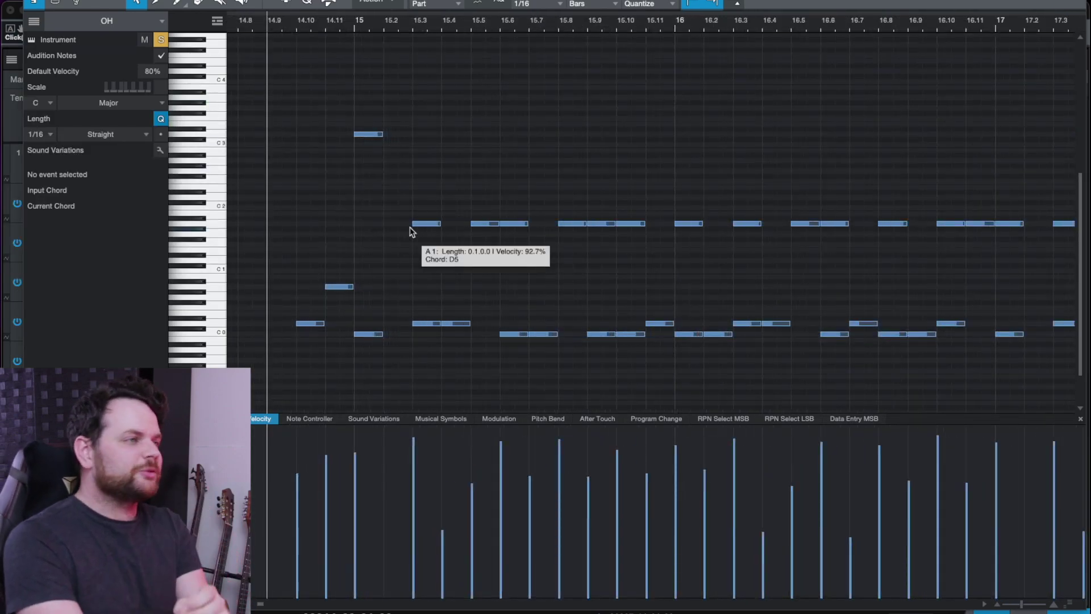
scroll(411, 231, "up", 2)
left_click(432, 224)
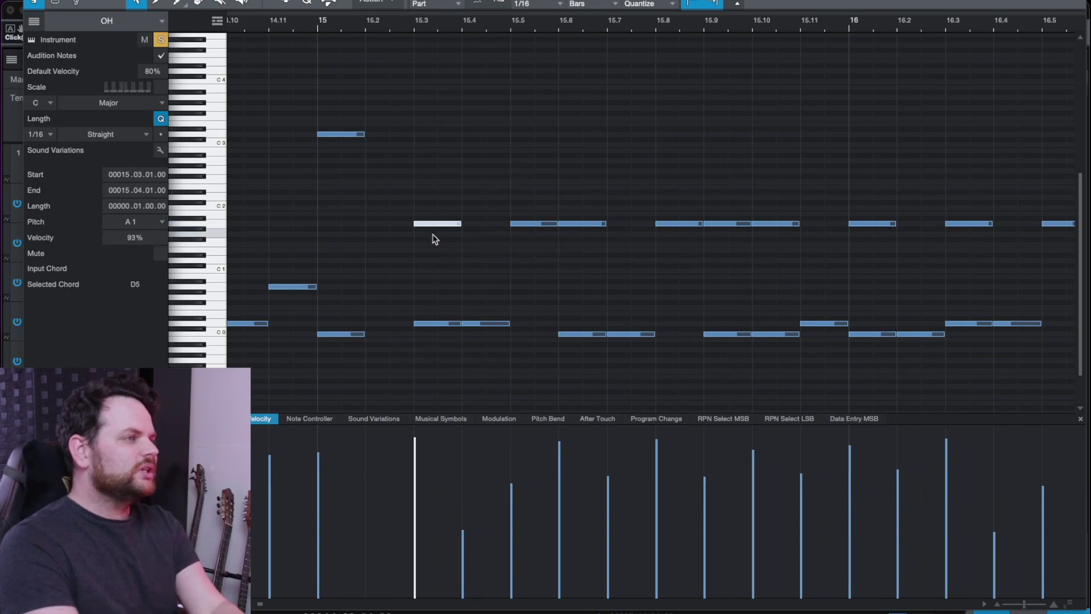
left_click(521, 224)
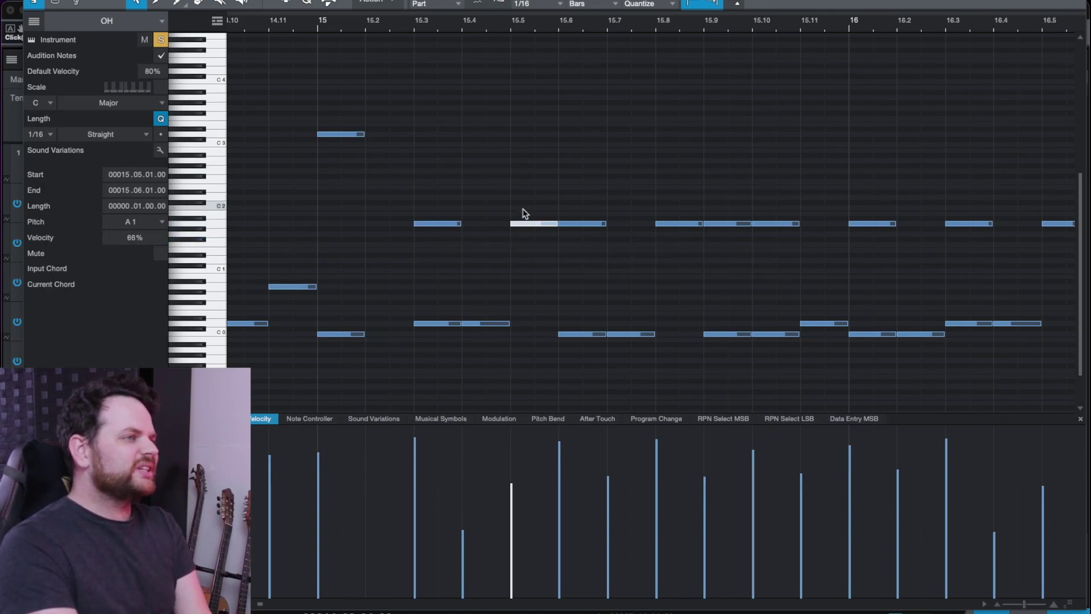
scroll(523, 214, "down", 2)
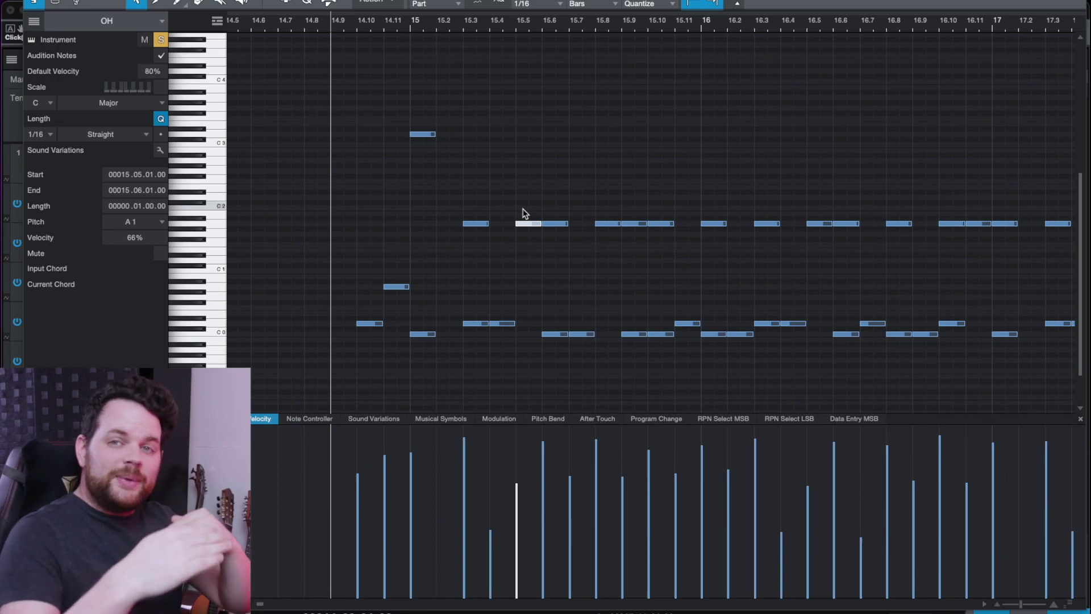
- Select the C 0 and D 0 notes of bars 14 to 34 and those of bars 51 to 66 to examine their velocities
scroll(524, 214, "down", 8)
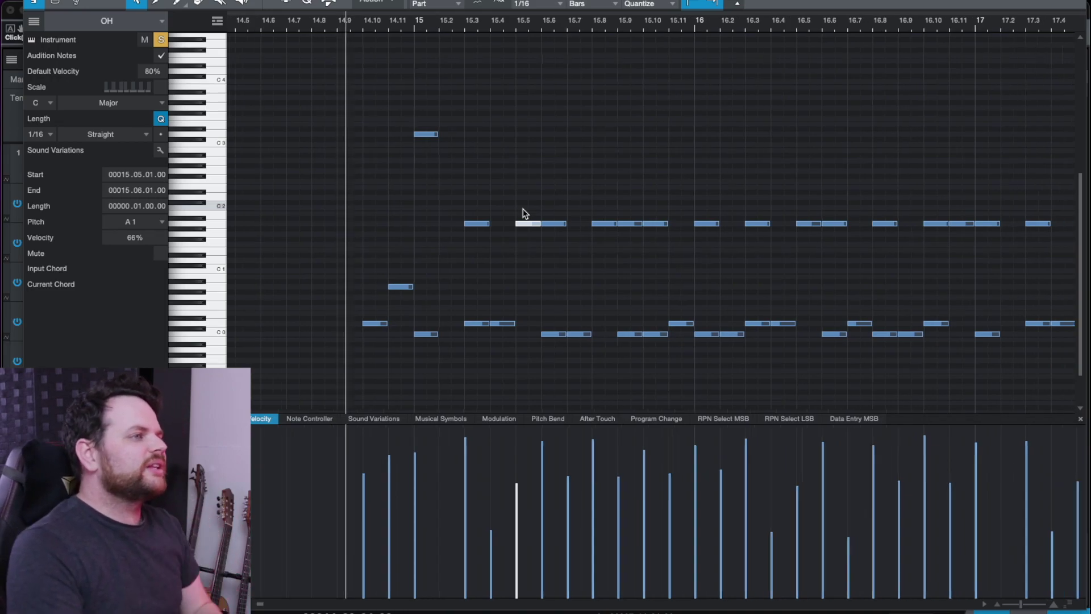
scroll(438, 349, "left", 5)
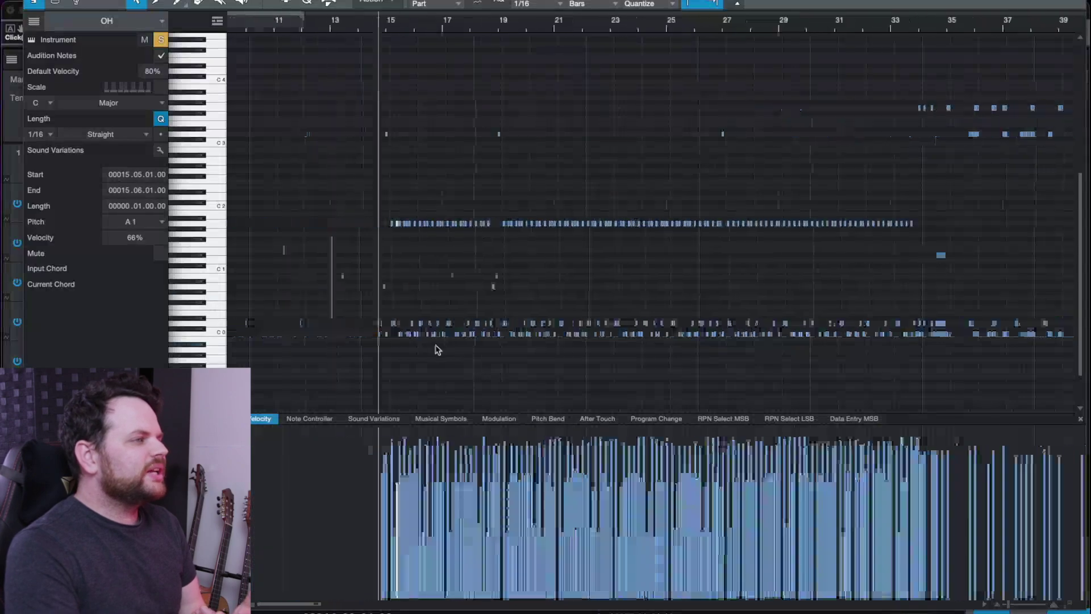
left_click_drag(402, 307, 979, 379)
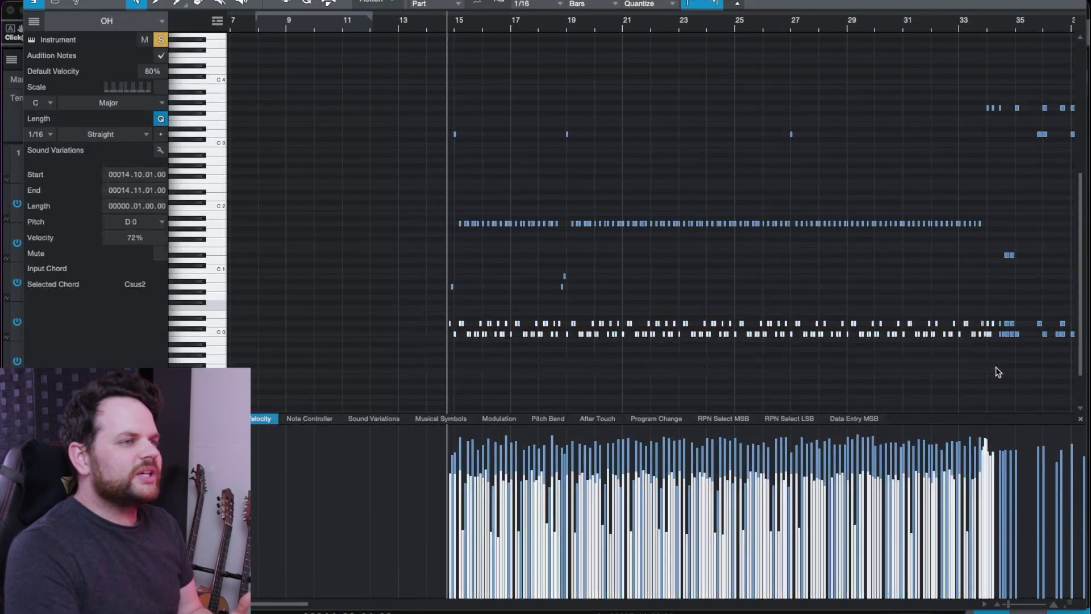
scroll(896, 380, "right", 10)
scroll(839, 378, "right", 7)
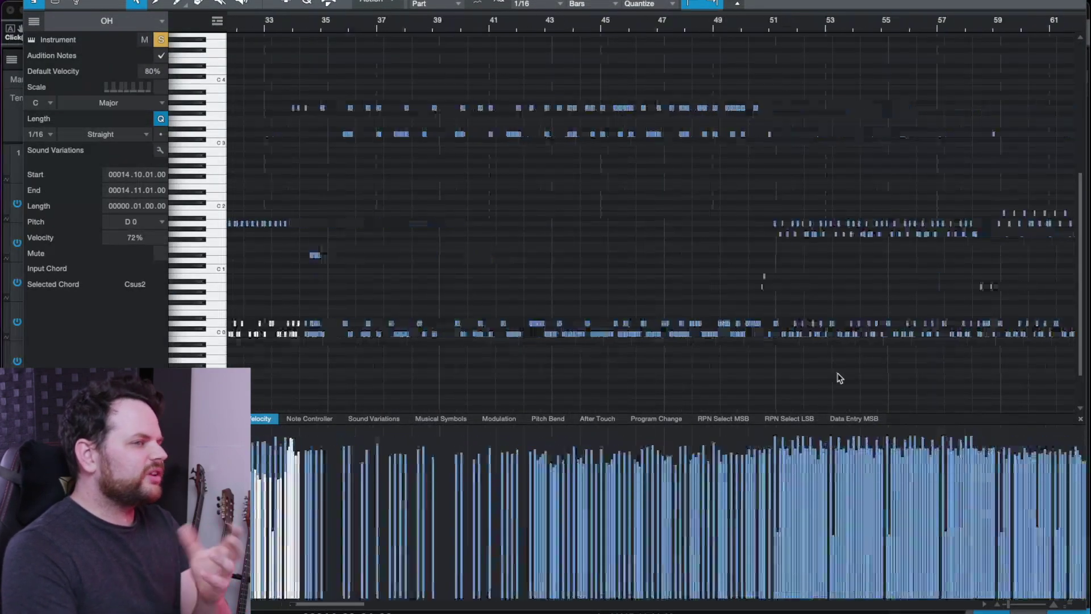
left_click_drag(1002, 362, 520, 299)
scroll(666, 408, "right", 2)
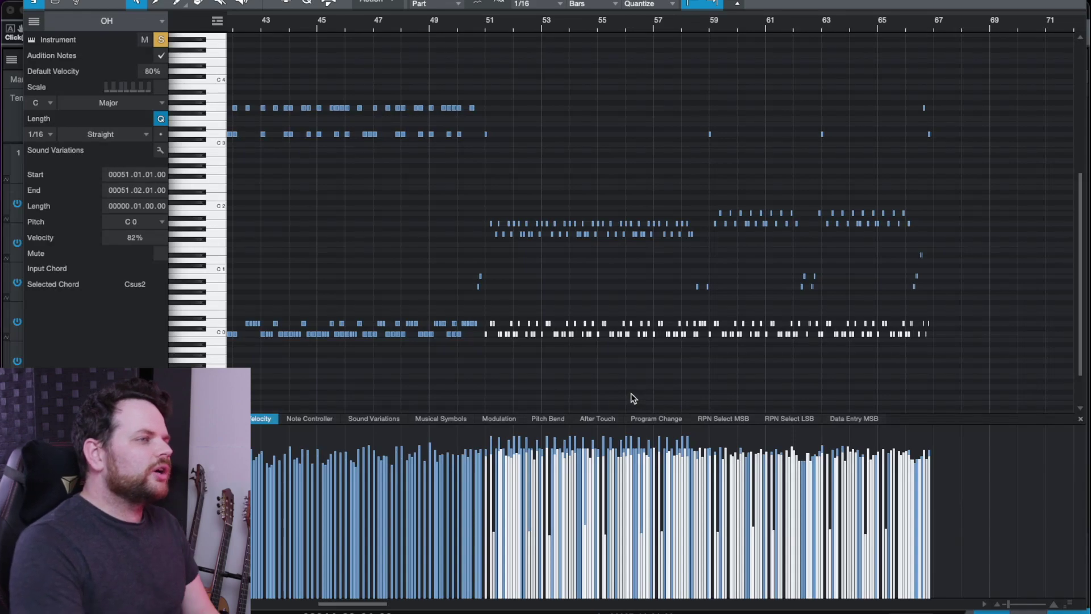
- Select the single D 3 note at the start of bar 63 to check its velocity
scroll(617, 149, "up", 5)
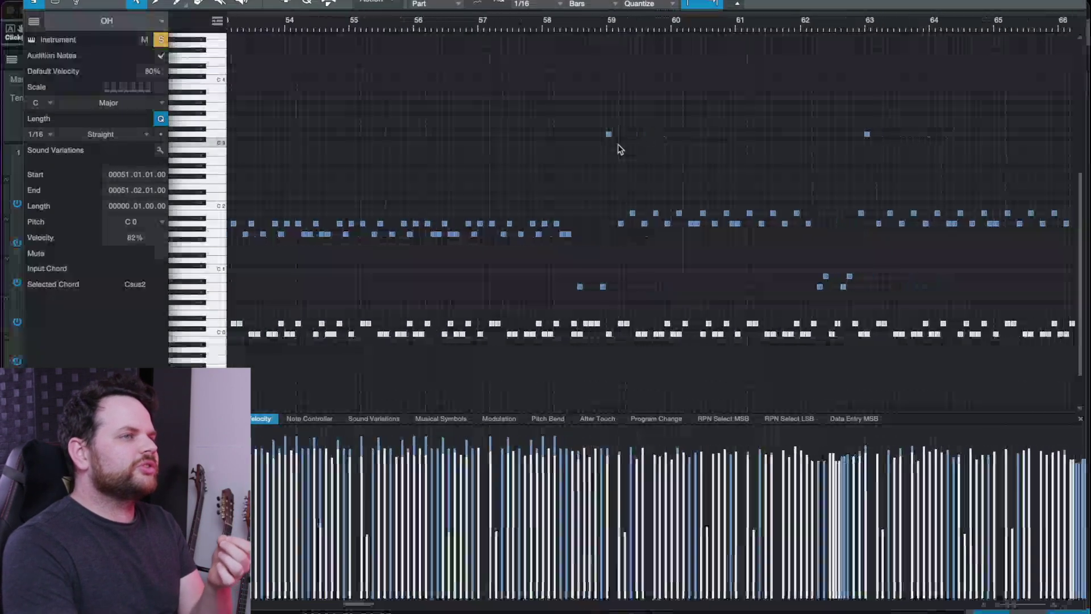
scroll(619, 148, "up", 3)
left_click(646, 122)
left_click(682, 134)
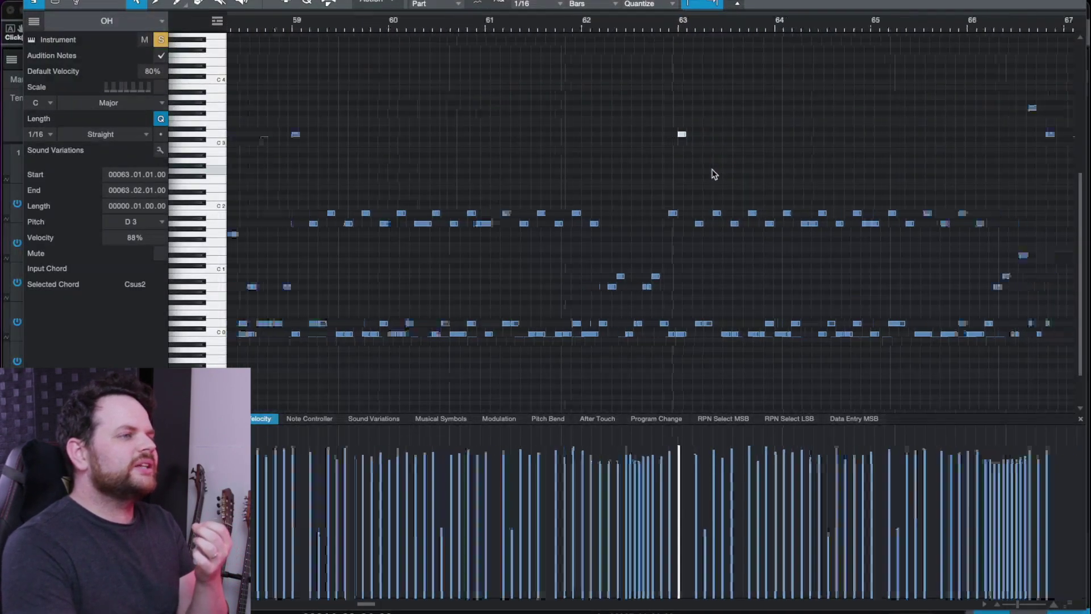
scroll(714, 174, "down", 3)
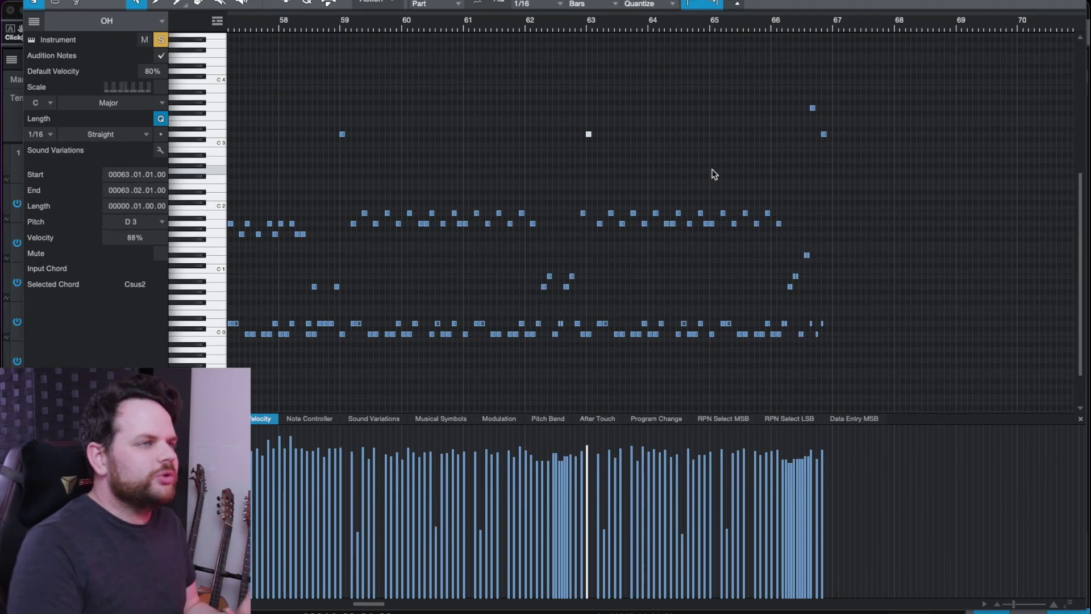
- Play the drum part from just before bar 91
scroll(714, 173, "right", 10)
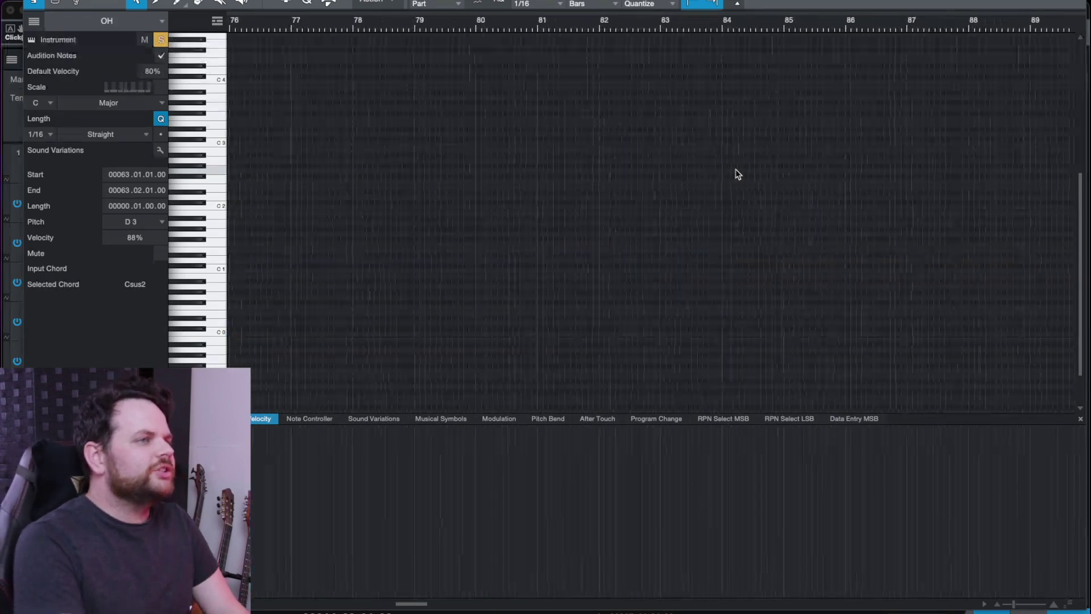
scroll(737, 174, "right", 6)
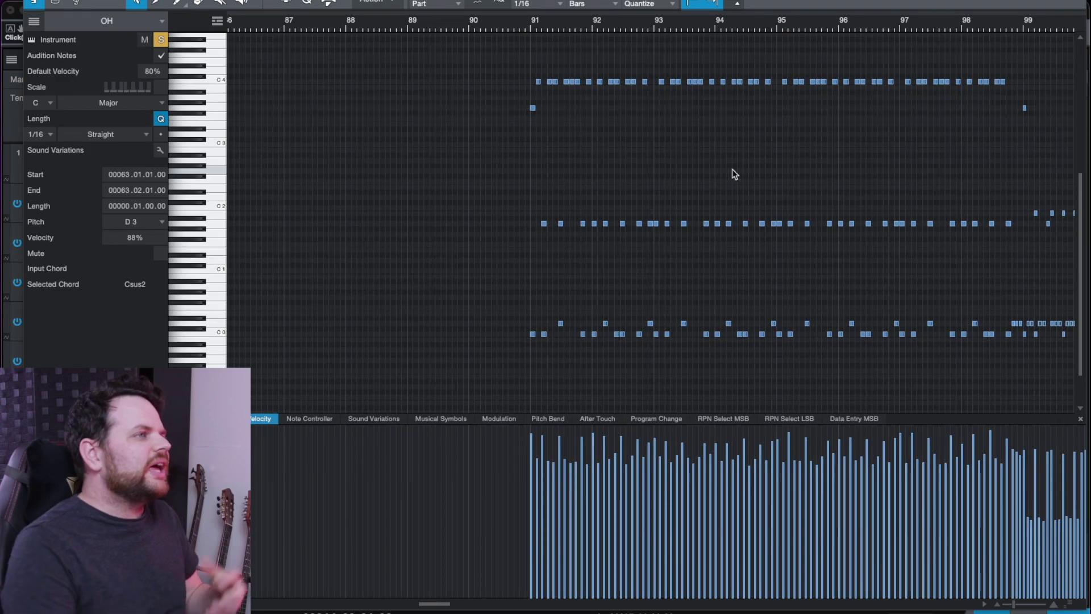
left_click(514, 29)
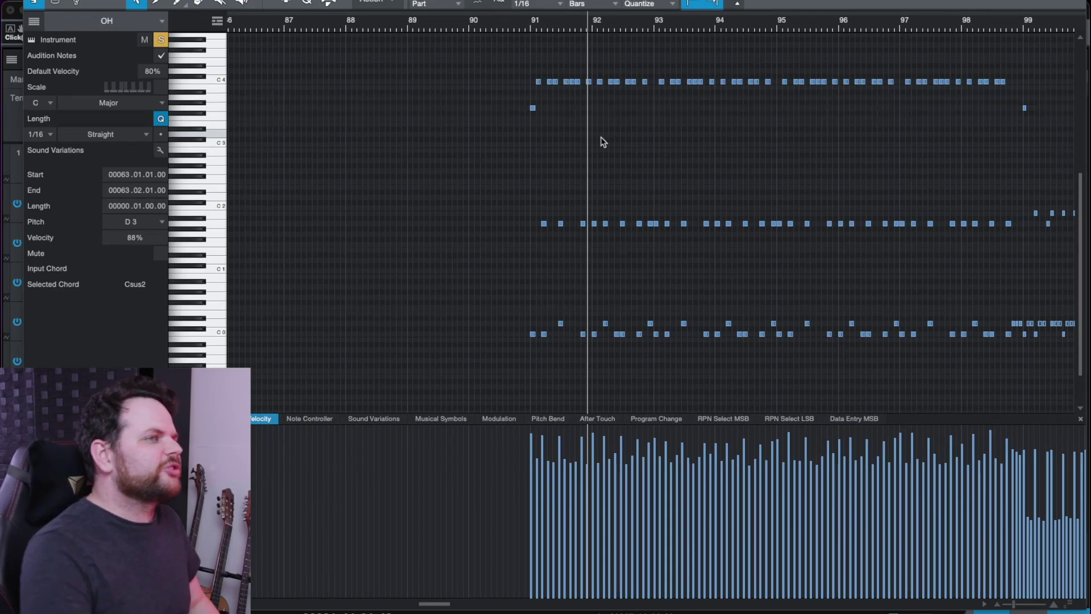
- Select the C 0 notes from 107.3 to the start of bar 108 and play the part from just before bar 107
scroll(665, 169, "down", 5)
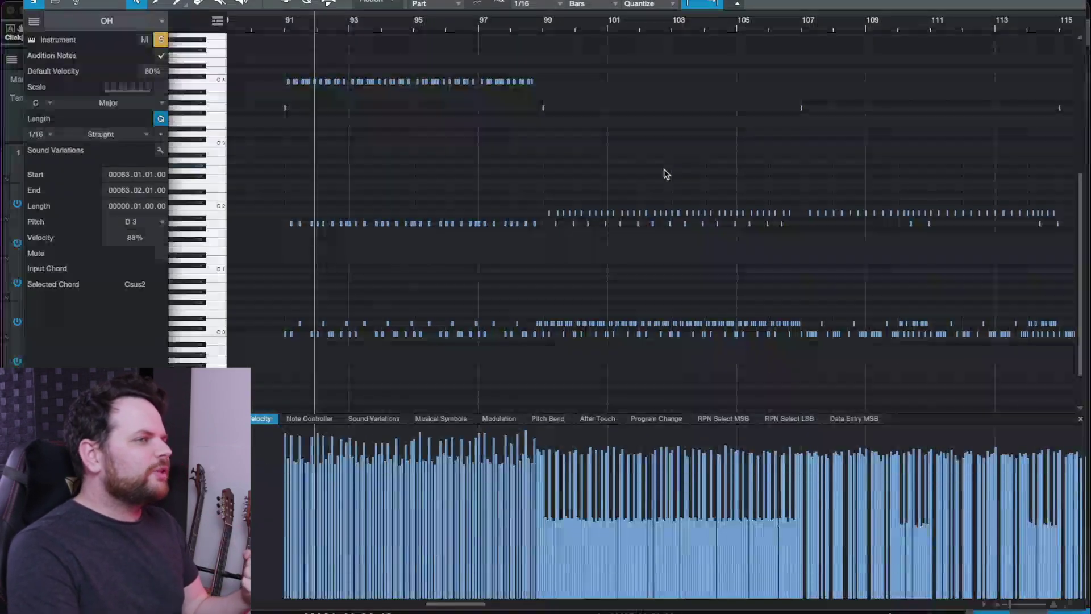
scroll(662, 175, "up", 5)
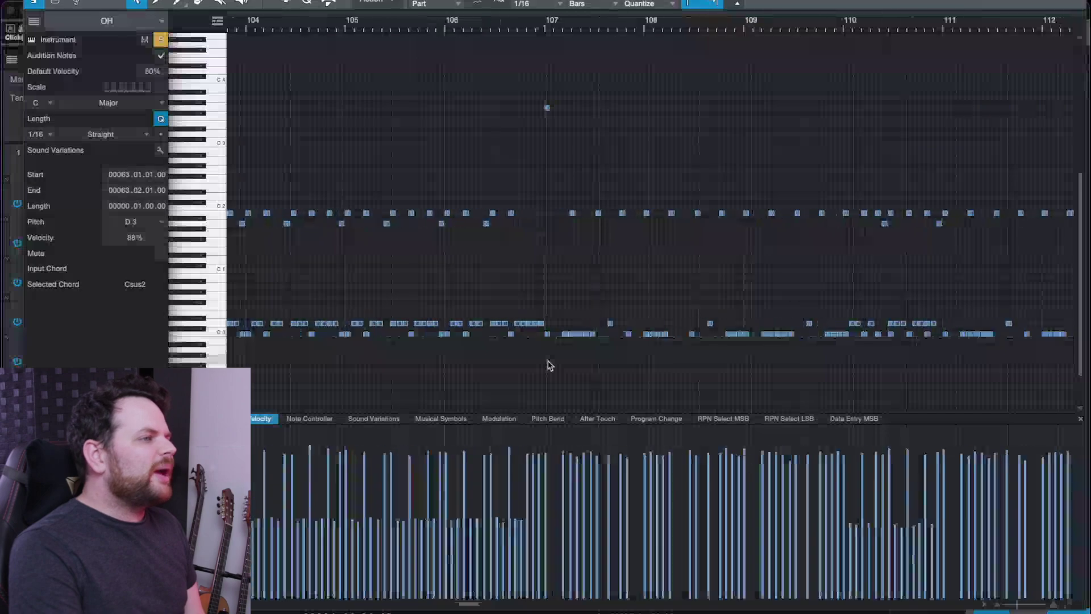
left_click_drag(682, 364, 557, 336)
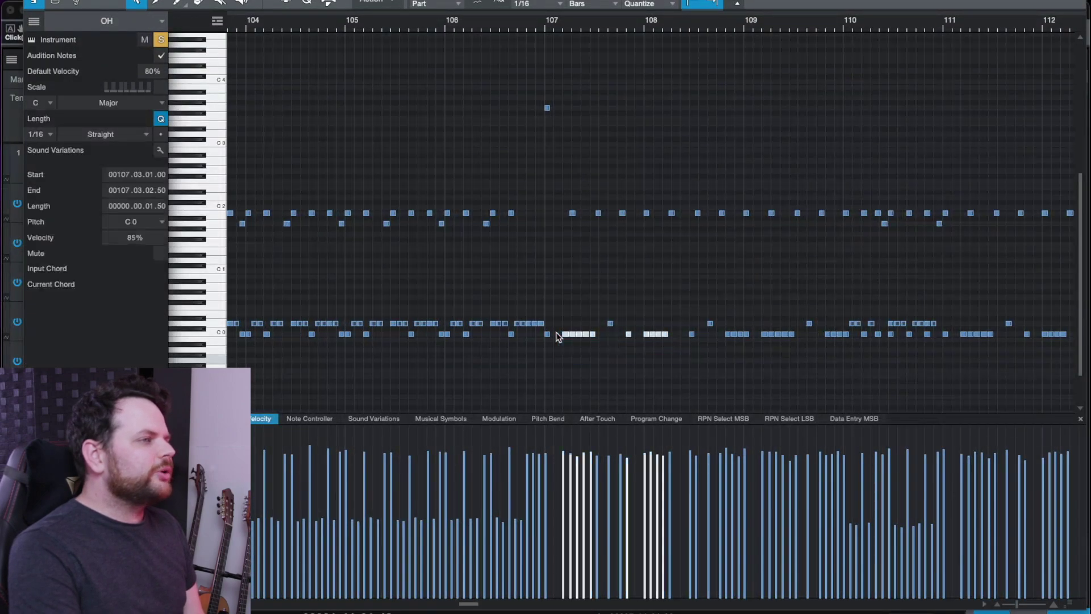
left_click(532, 25)
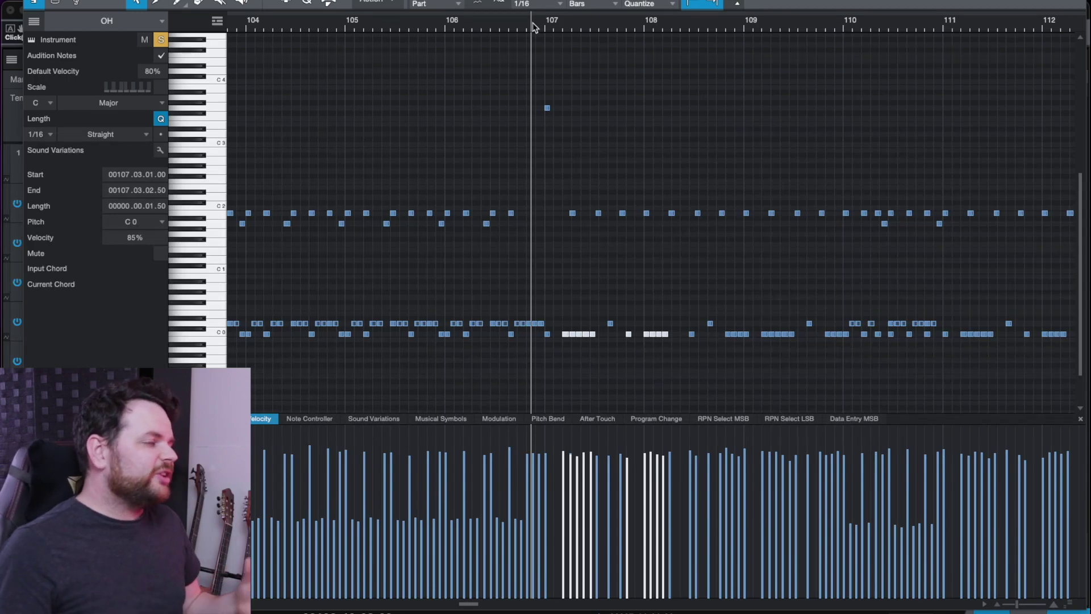
key("space")
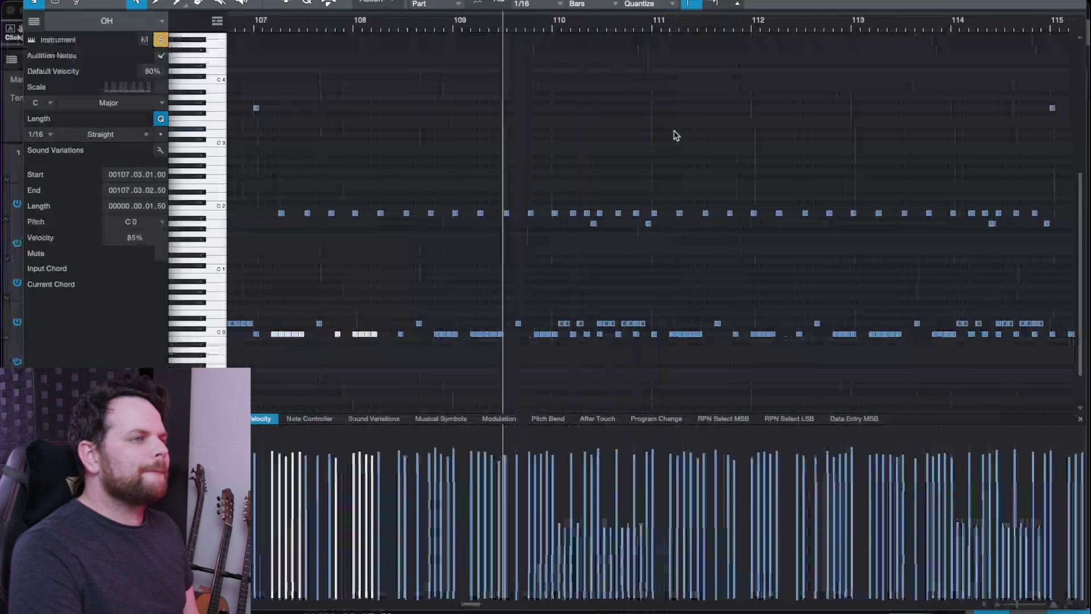
key("space")
- Select the B 1 note at 99.3 and compare its velocity with the neighbouring A 1 note
scroll(676, 135, "left", 15)
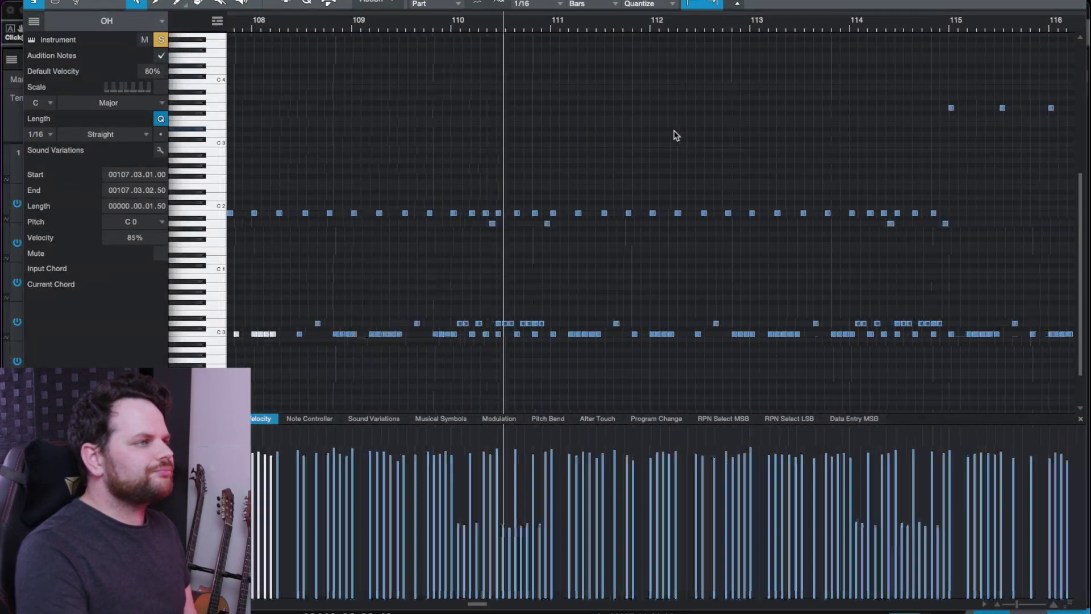
scroll(577, 217, "up", 3)
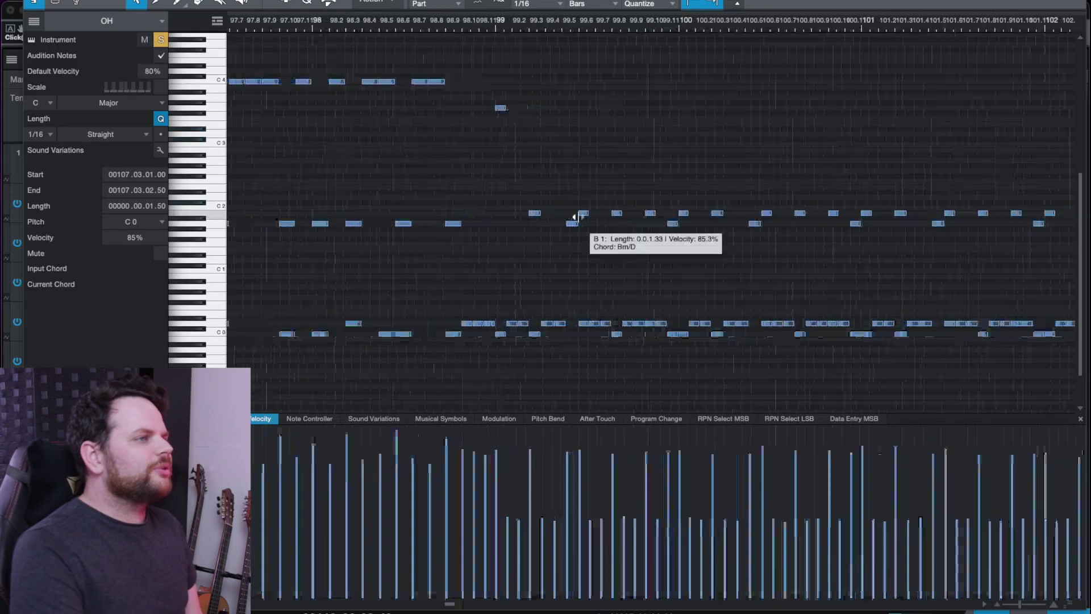
left_click(534, 214)
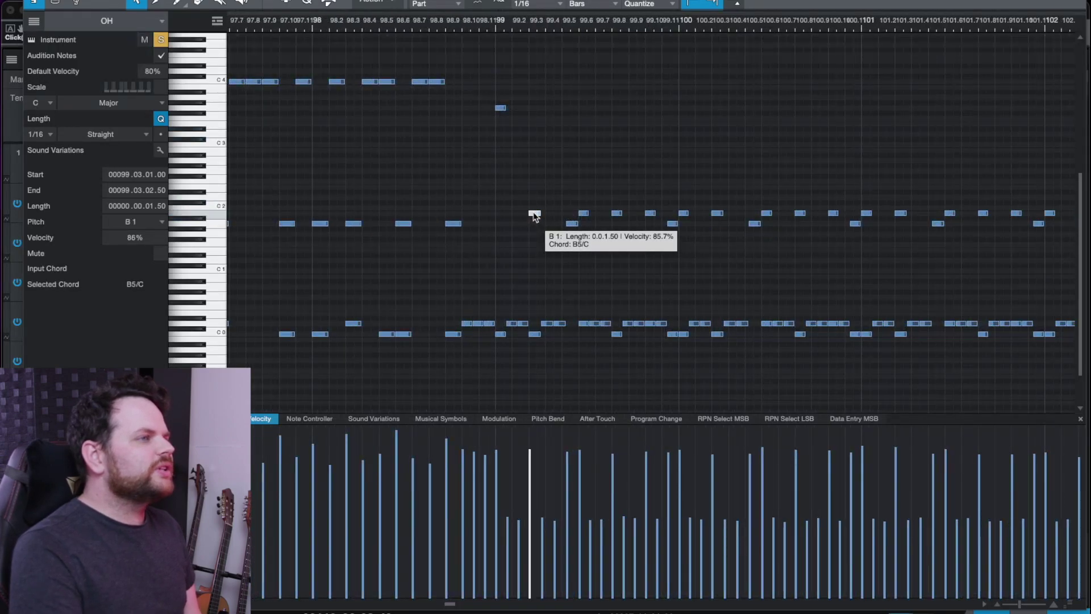
mouse_move(573, 224)
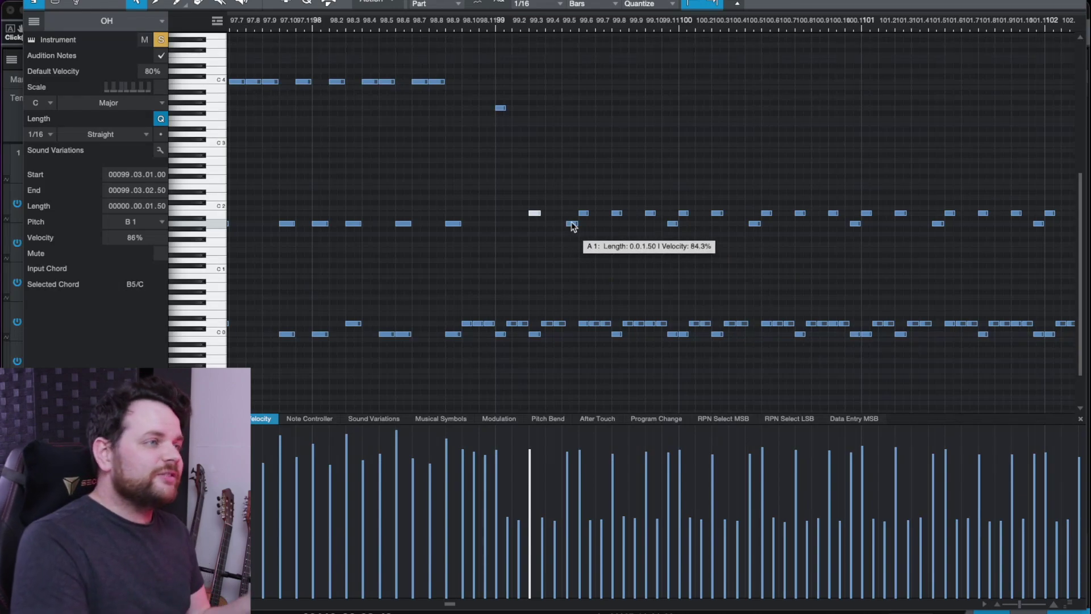
mouse_move(535, 214)
scroll(534, 219, "up", 3)
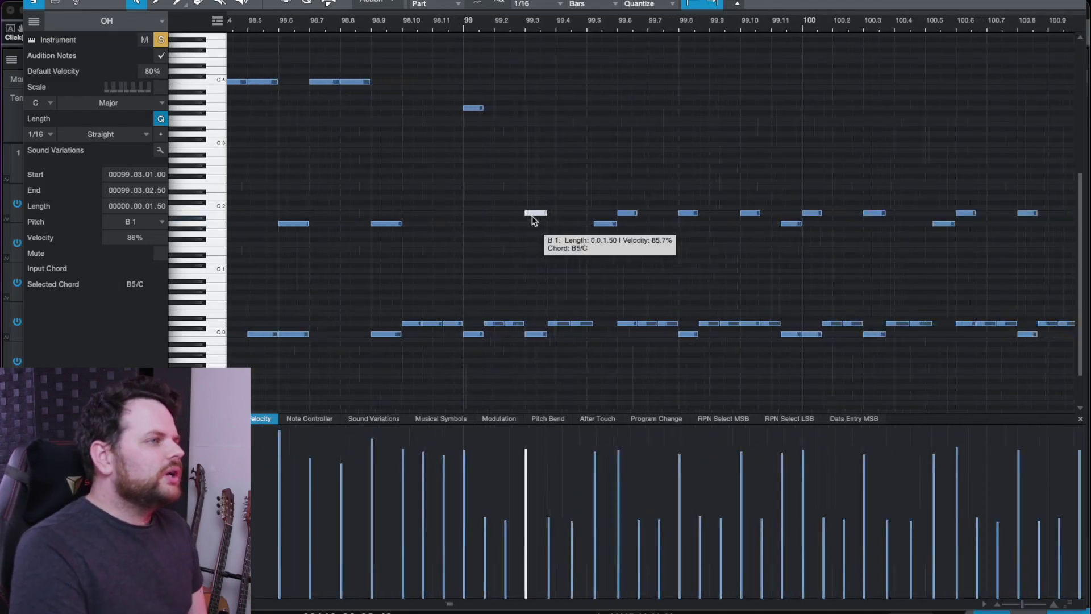
- Select the A 1 note just before 99.6 and the B 1 notes at 99.6 and 99.3 in turn to compare their velocities
left_click(604, 224)
left_click(627, 214)
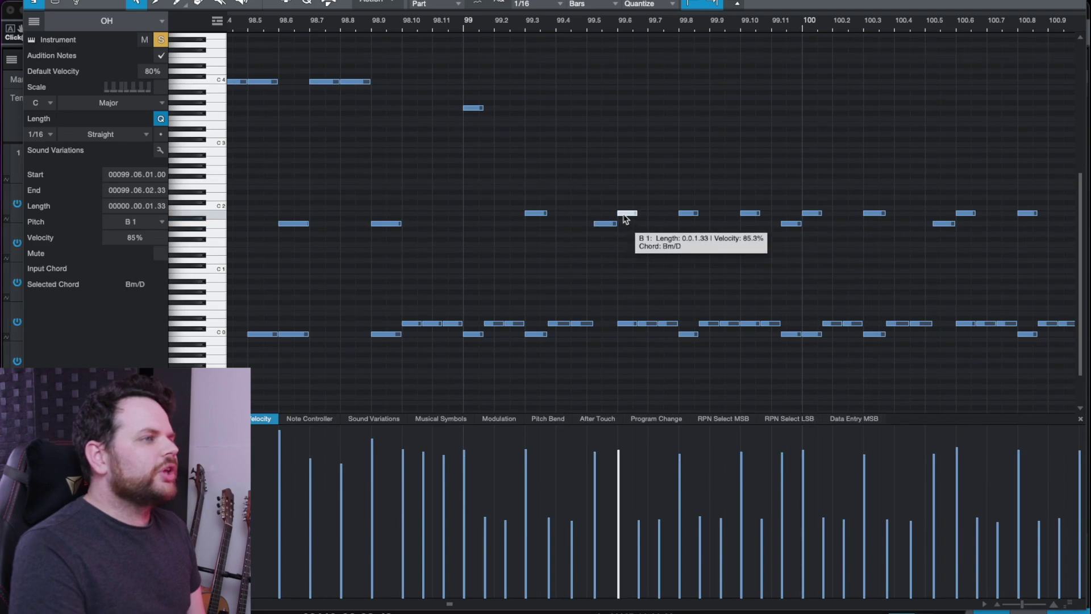
left_click(535, 214)
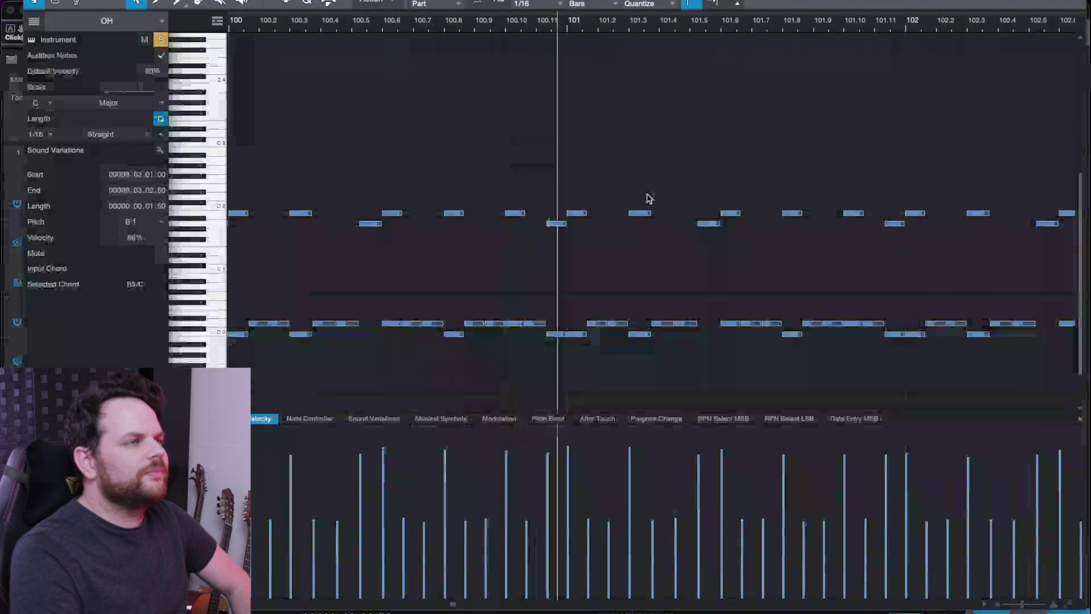
- Examine the recurring velocity accents across bars 100 to 106 as the drum part plays
key("w")
key("w")
key("w")
key("w")
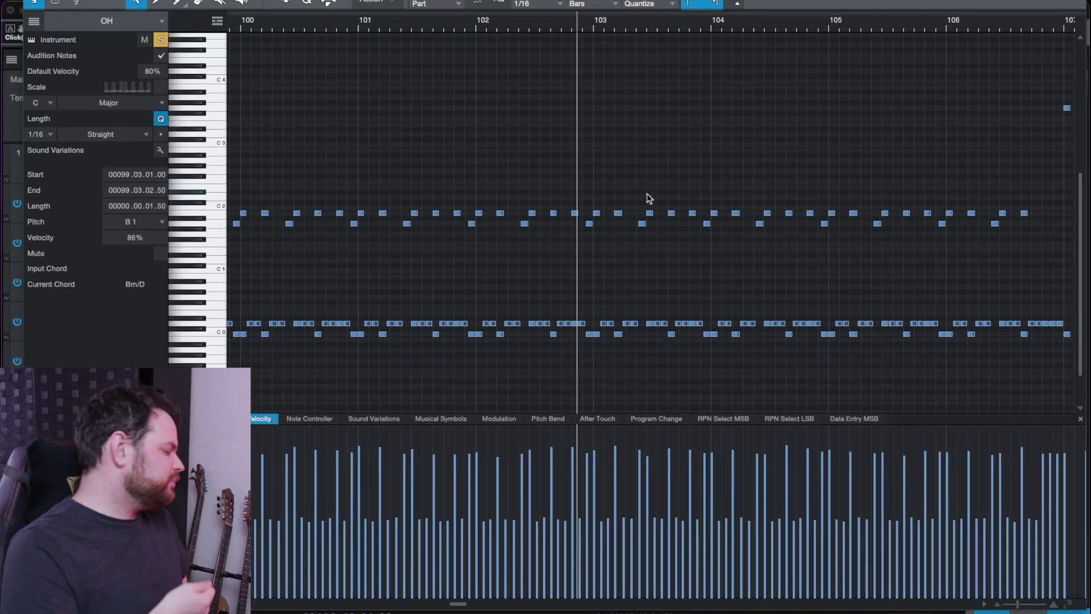
key("w")
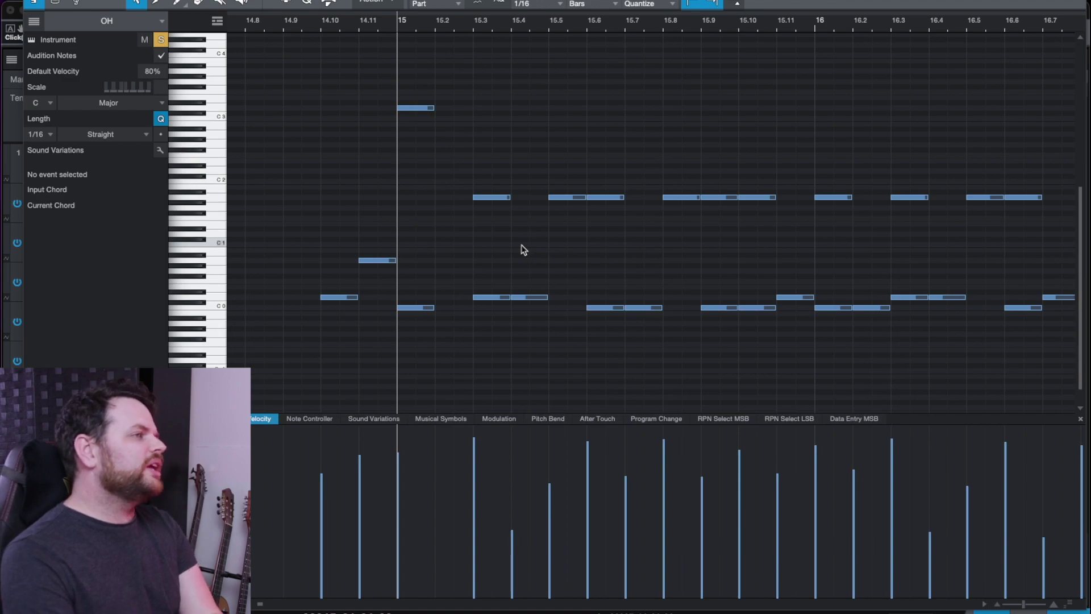
- Play the part from bar 15, and select the D 0 note at 15.4 with the playhead at its start to check its velocity
key("space")
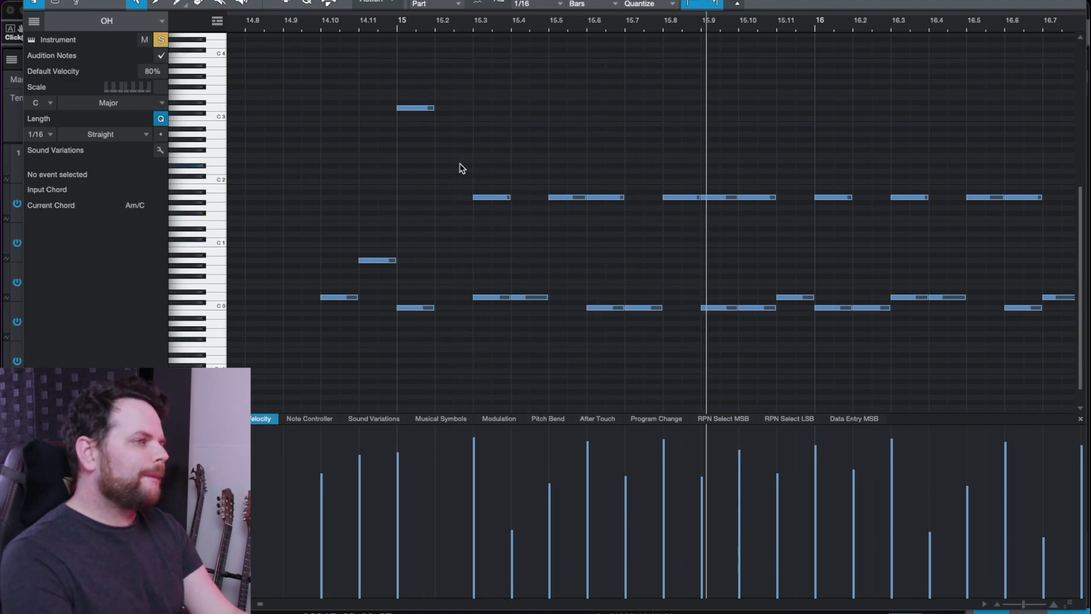
key("space")
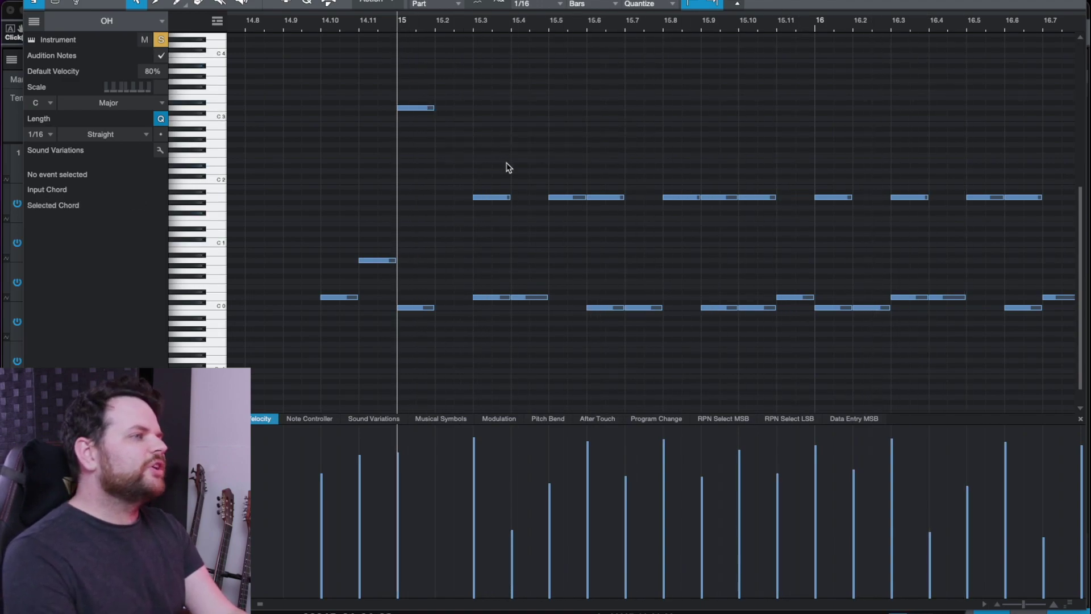
scroll(529, 206, "up", 2)
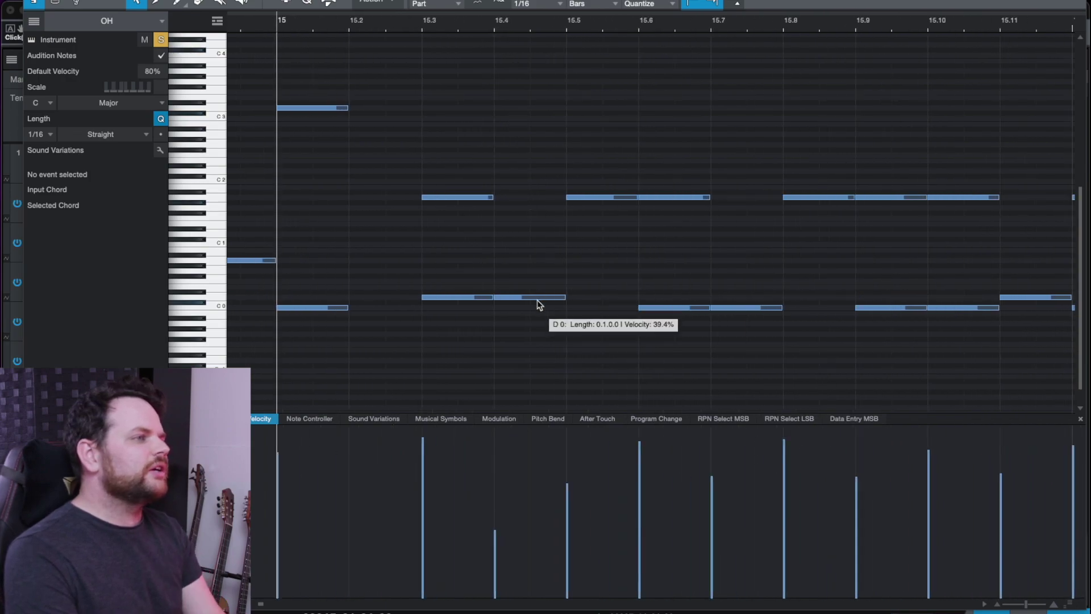
left_click(538, 297)
left_click(498, 22)
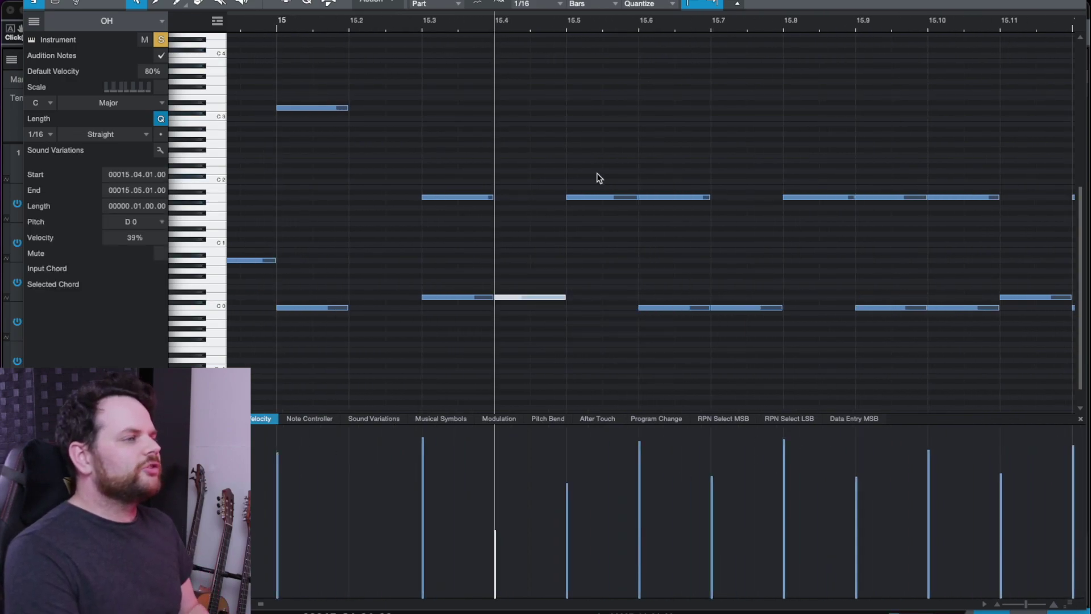
- Replay the groove from bar 15 and compare the D 0 note at 15.4 with the velocities around it
scroll(504, 297, "down", 3)
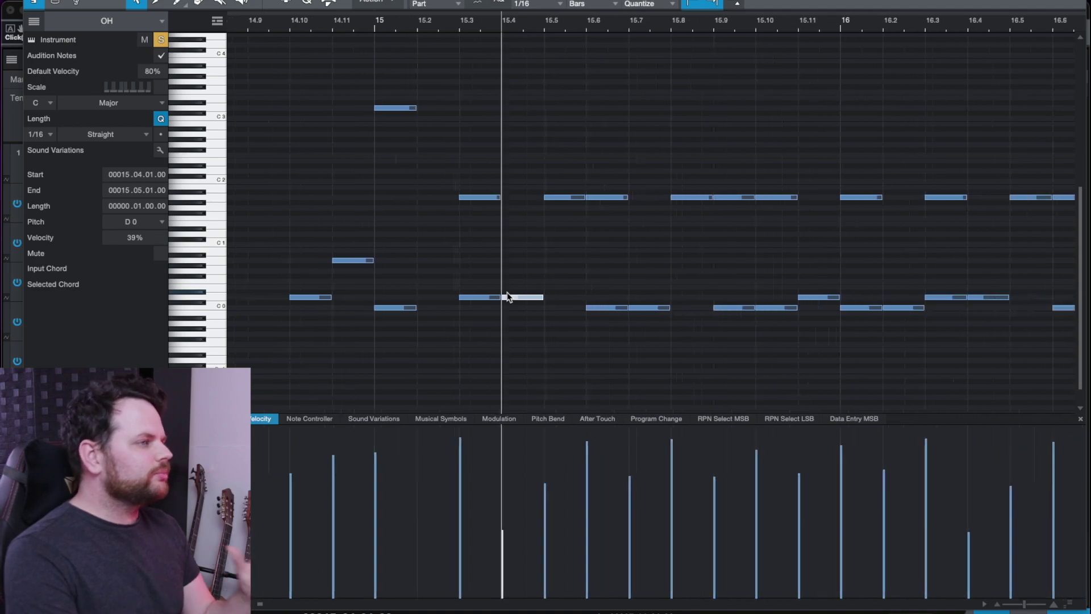
scroll(508, 296, "down", 1)
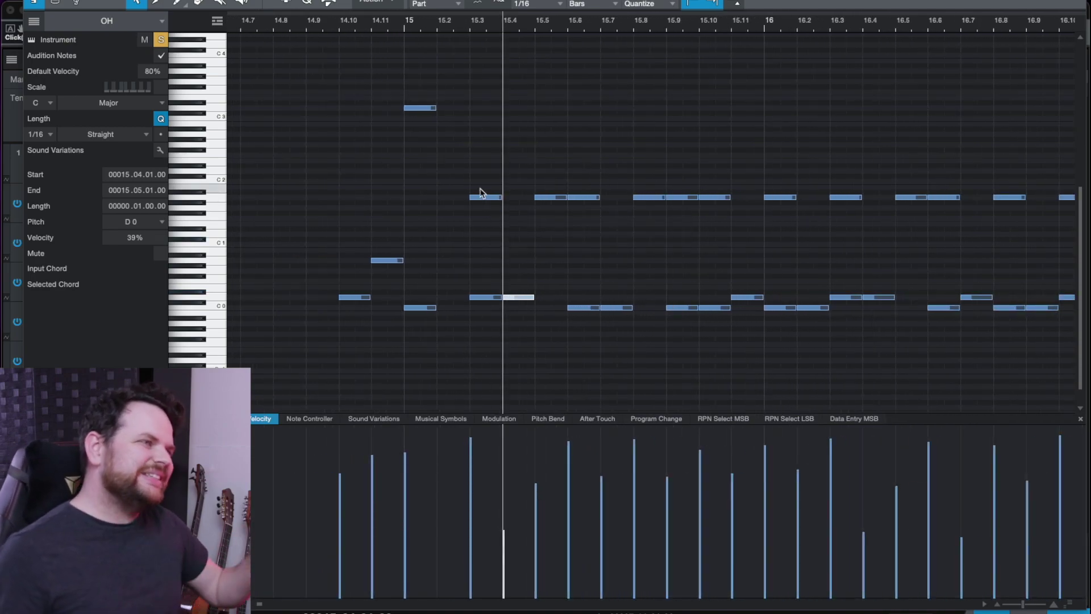
left_click(406, 32)
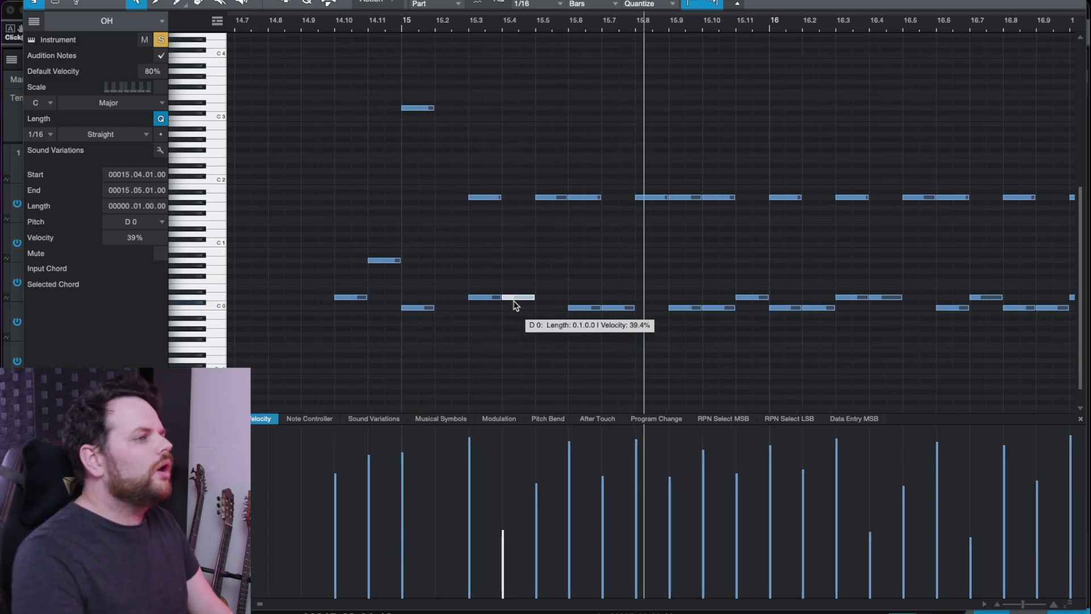
scroll(518, 296, "up", 2)
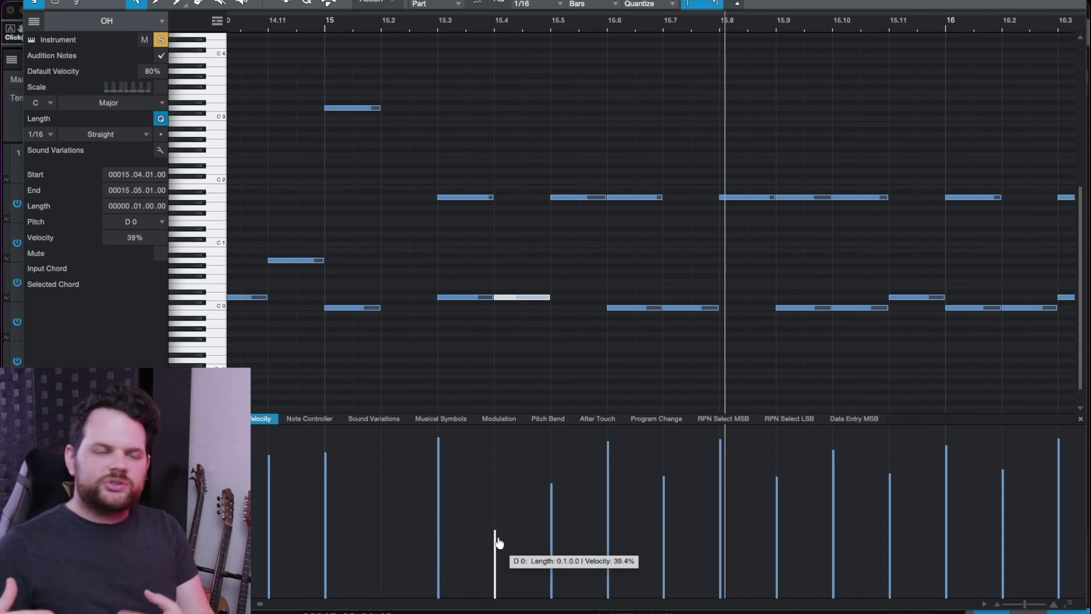
- Examine the D 0 note velocities in the section from bar 99 to bar 102
scroll(544, 357, "down", 4)
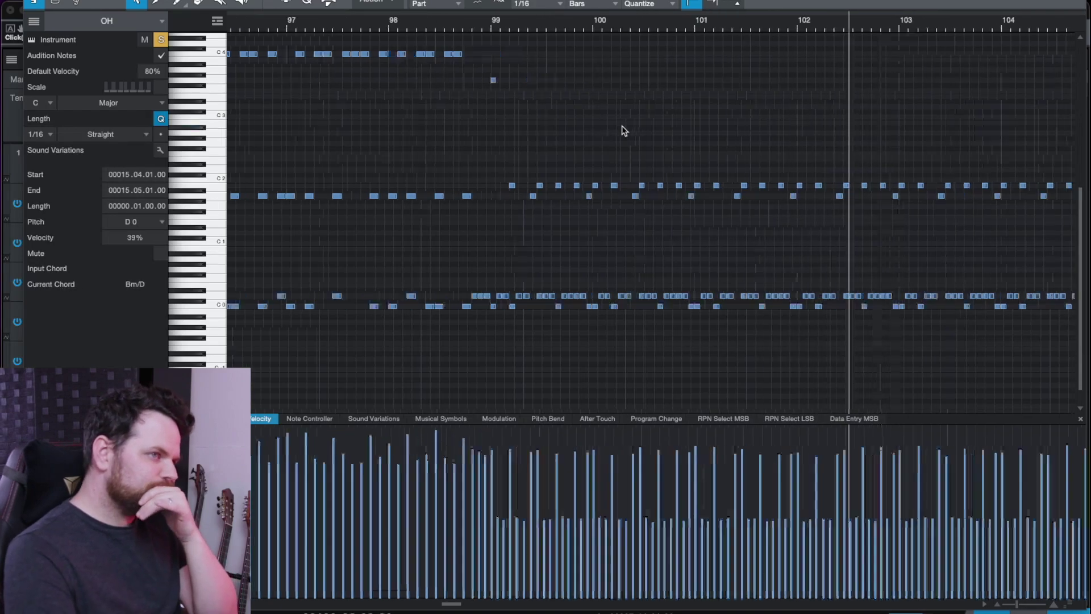
key("e")
key("e")
key("e")
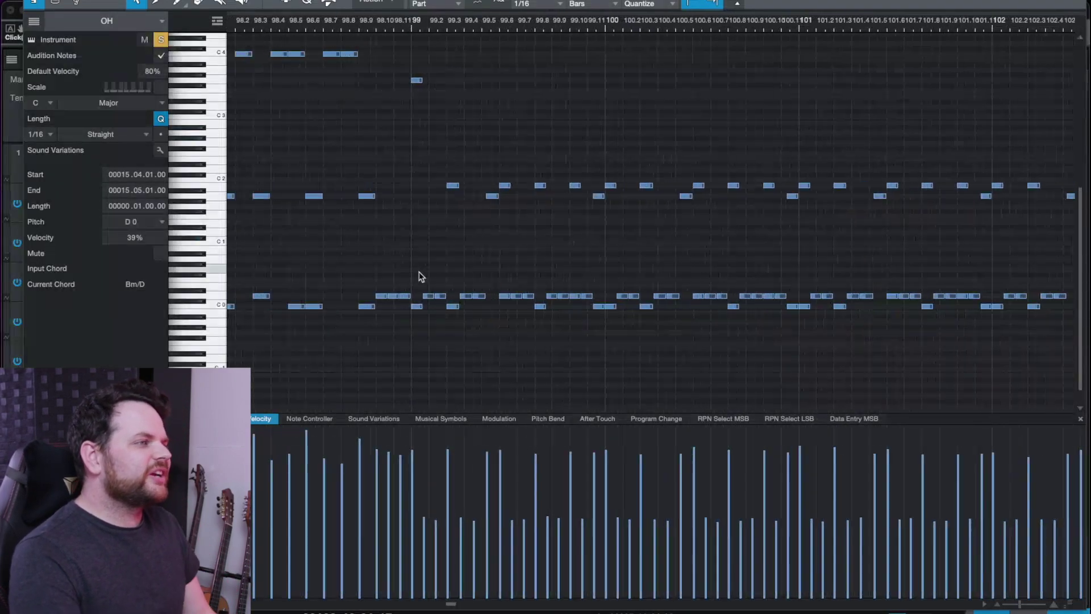
left_click(418, 275)
left_click_drag(483, 300, 484, 297)
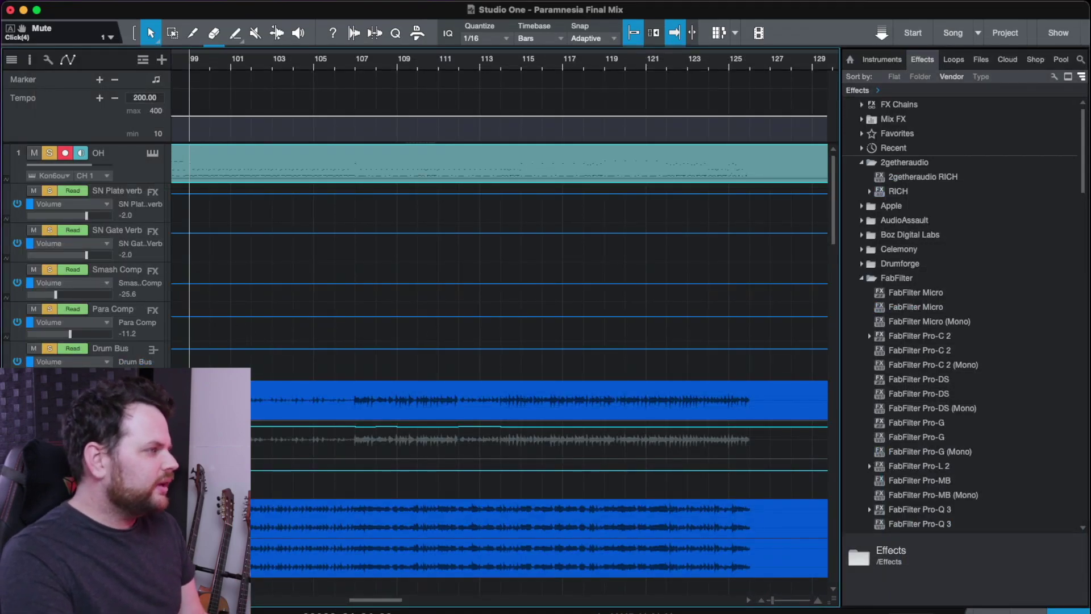
- Play the song from just before bar 99 in the arrangement to hear the section in context
scroll(280, 236, "up", 3)
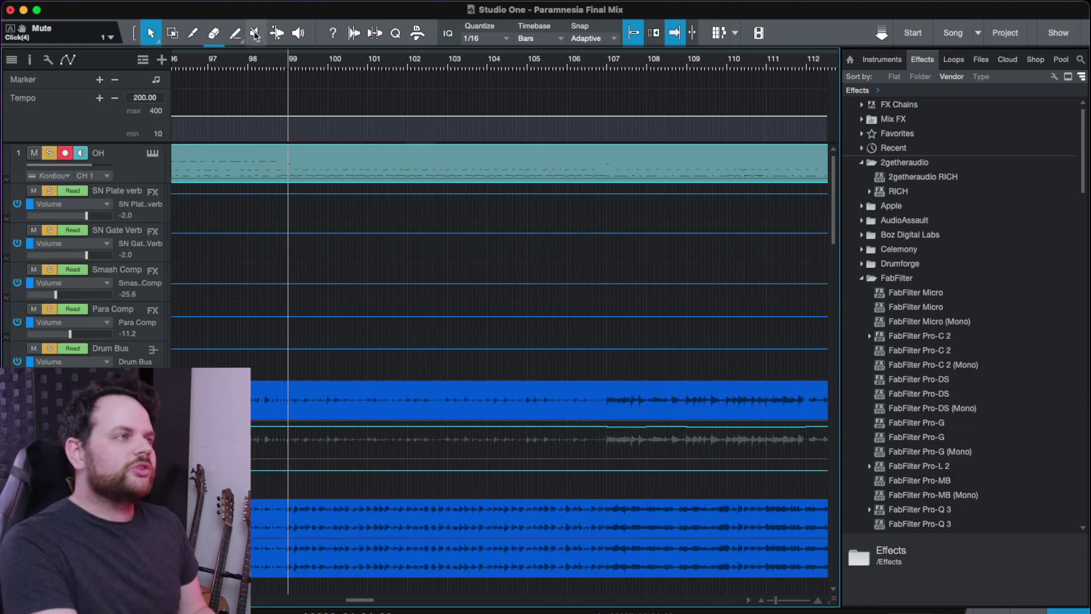
left_click(278, 64)
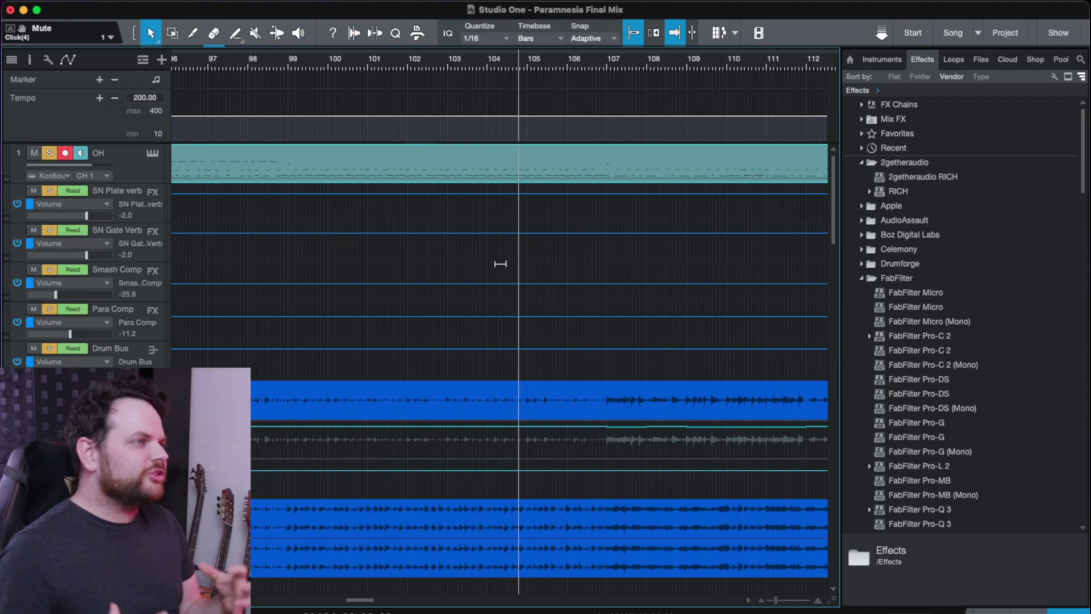
left_click(206, 151)
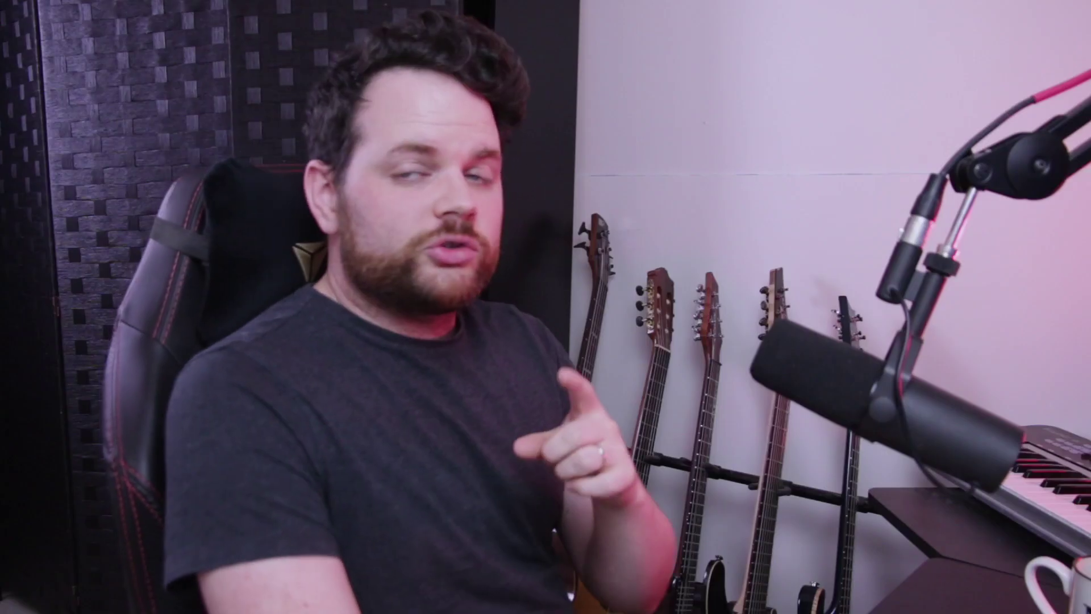